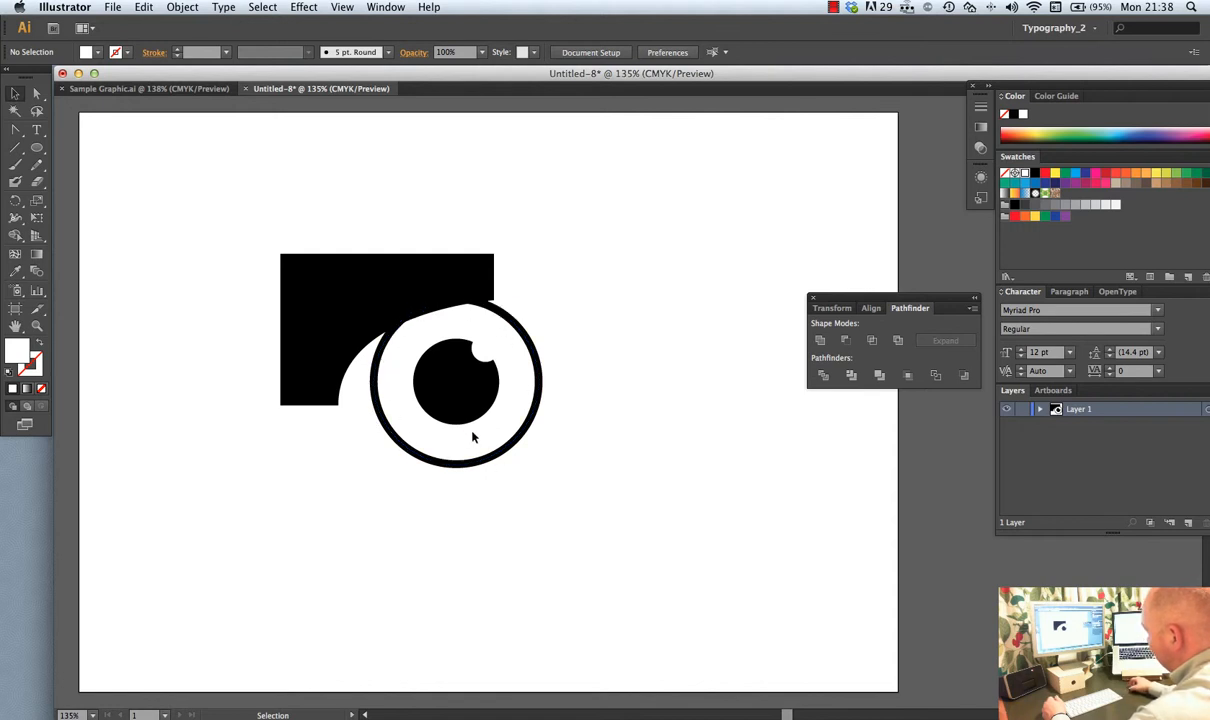
Select the eye's outer ring, black pupil and white highlight one at a time to check that they are separate objects
{"action": "left_click", "coordinate": [500, 456]}
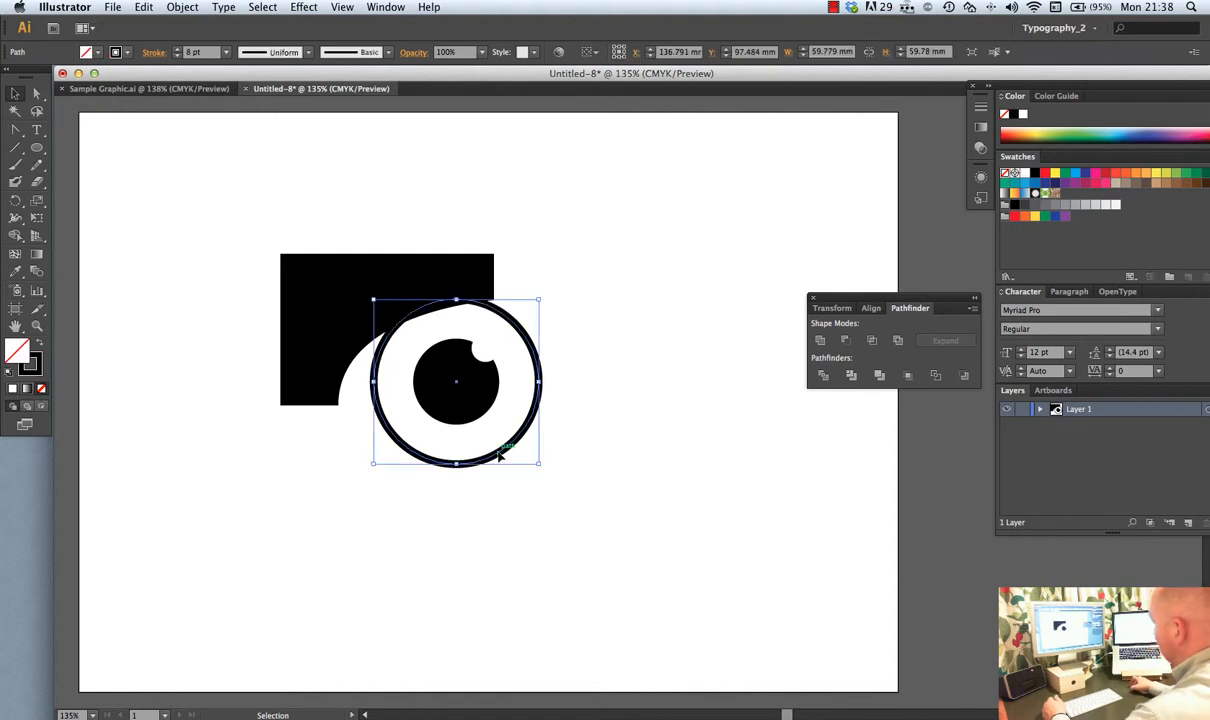
{"action": "left_click", "coordinate": [477, 405]}
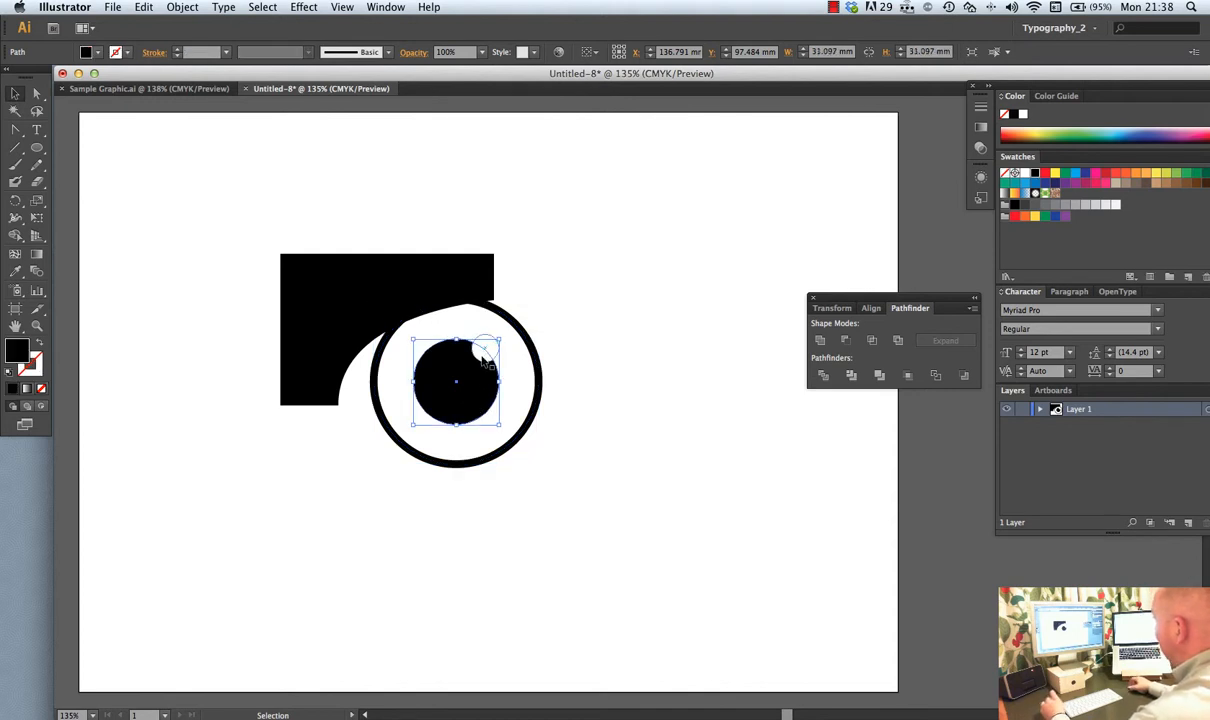
{"action": "left_click", "coordinate": [483, 352]}
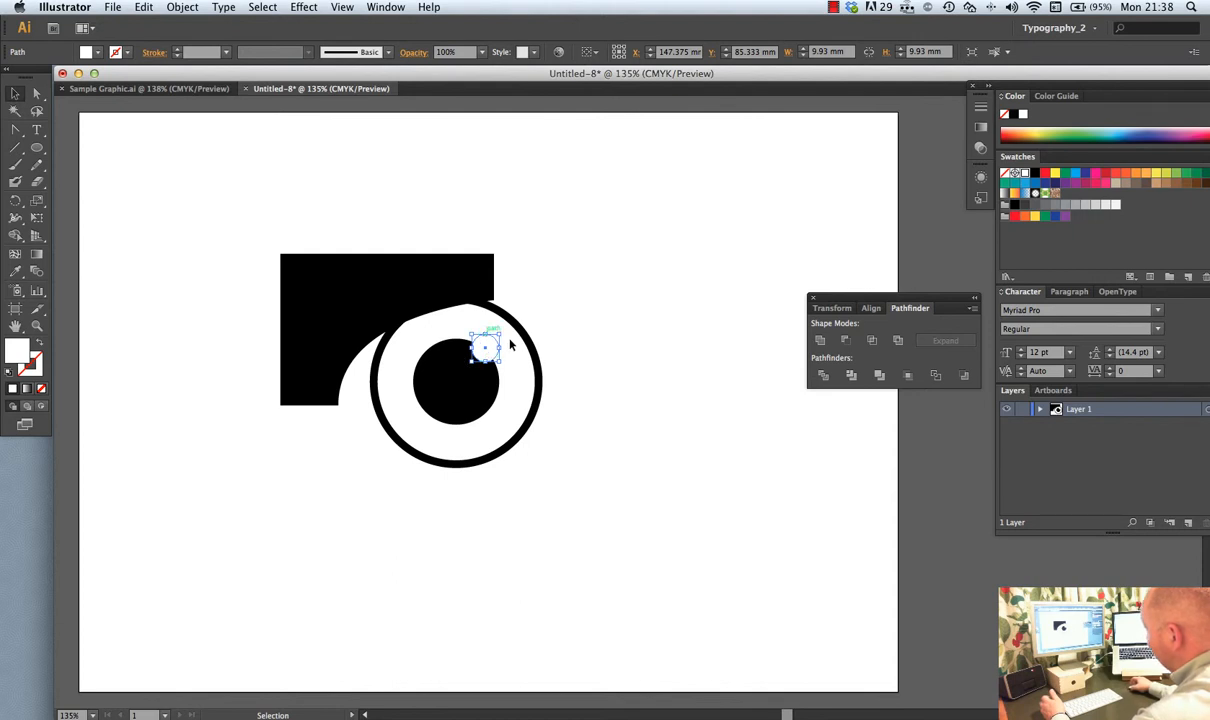
{"action": "left_click", "coordinate": [591, 317]}
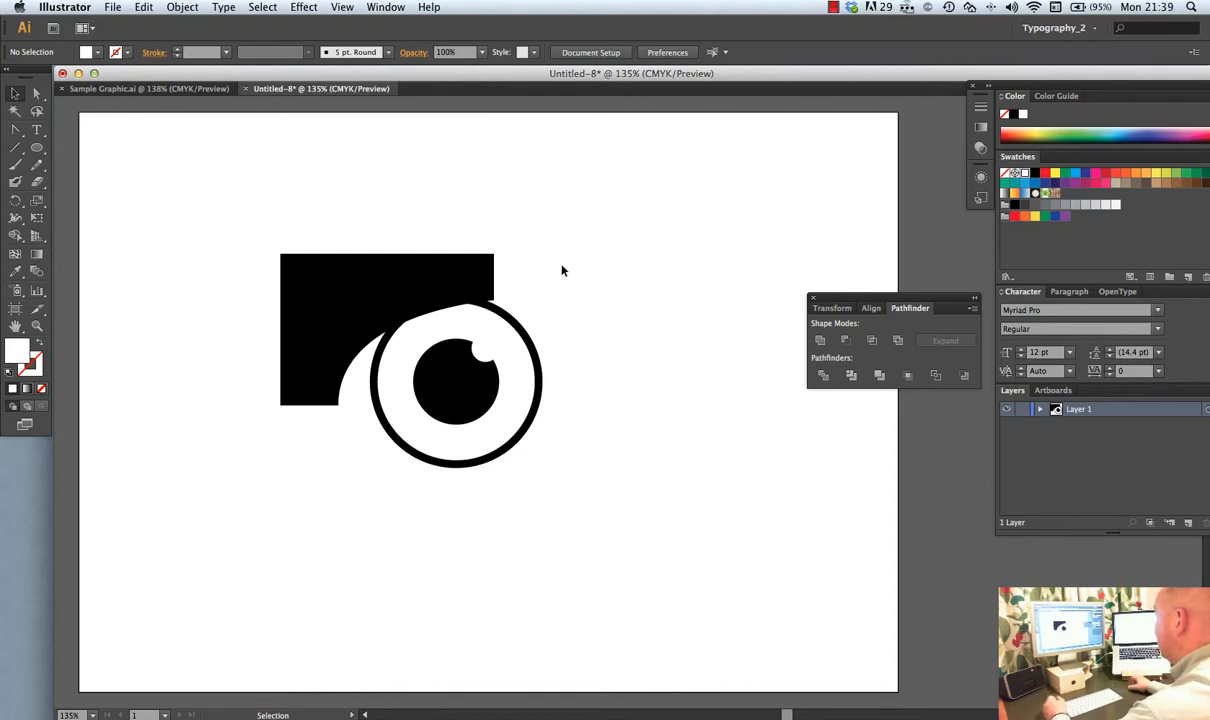
Group the eye's outer ring with the black pupil
{"action": "left_click", "coordinate": [470, 465]}
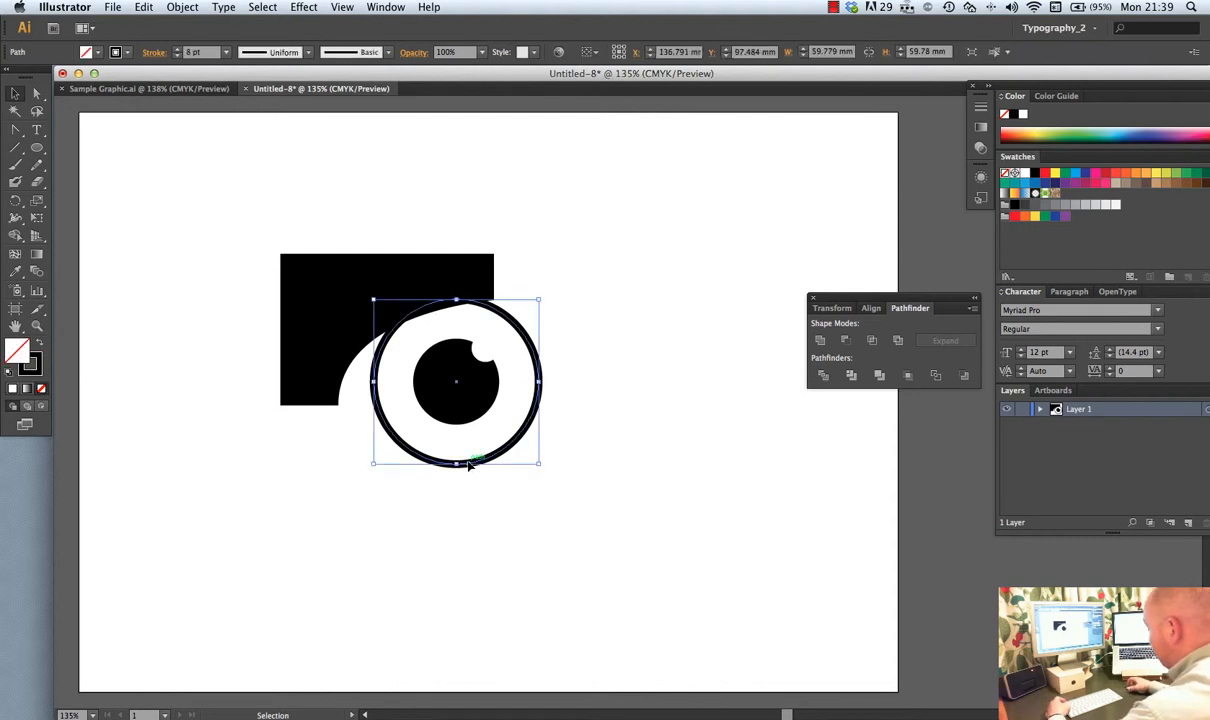
{"action": "left_click", "coordinate": [474, 407]}
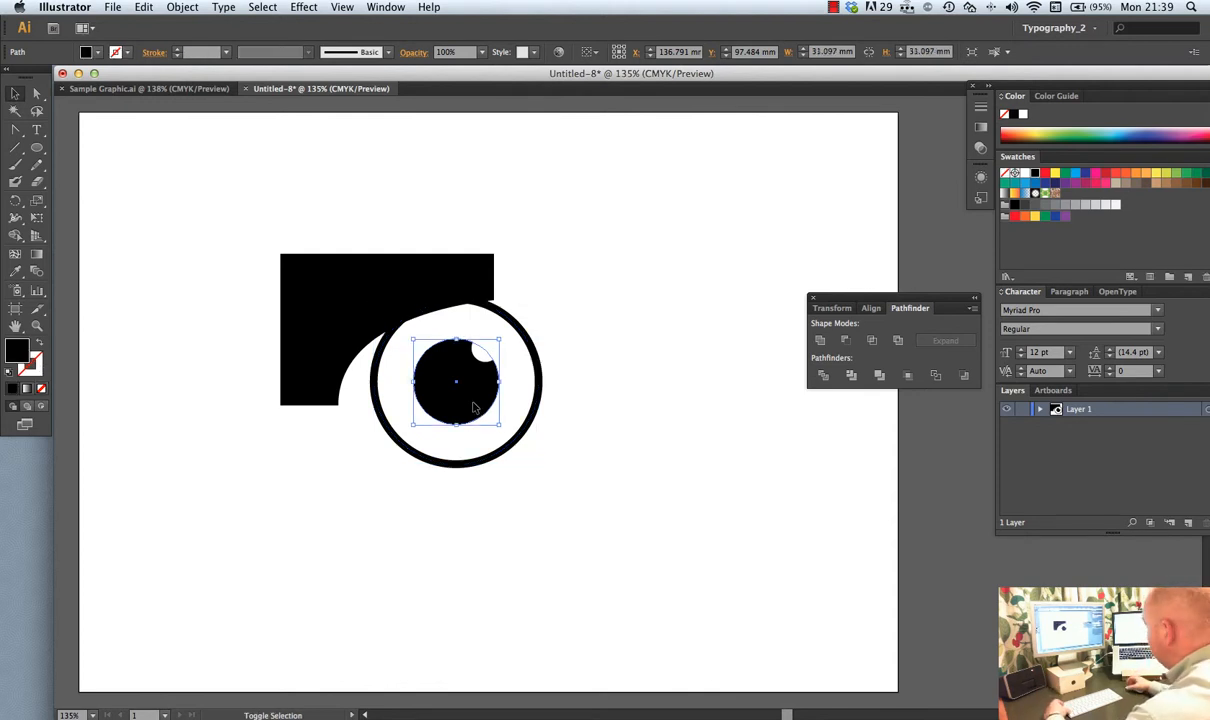
{"action": "left_click", "coordinate": [517, 442], "text": "shift"}
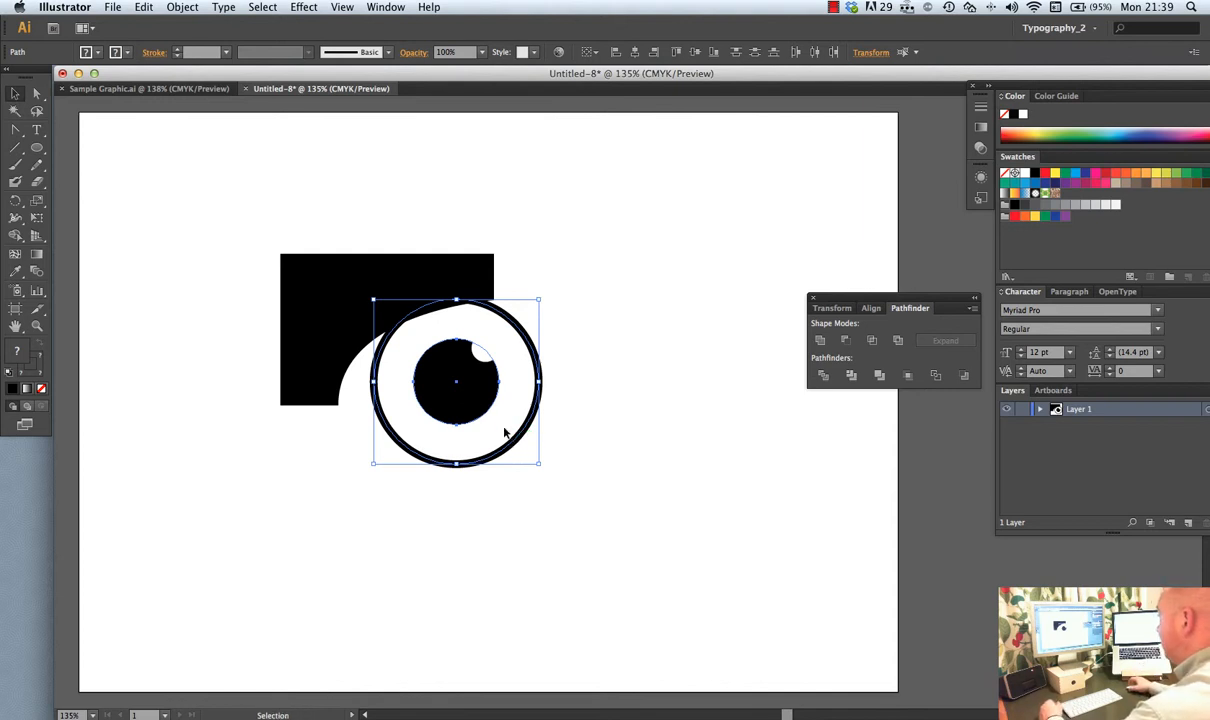
{"action": "left_click", "coordinate": [184, 8]}
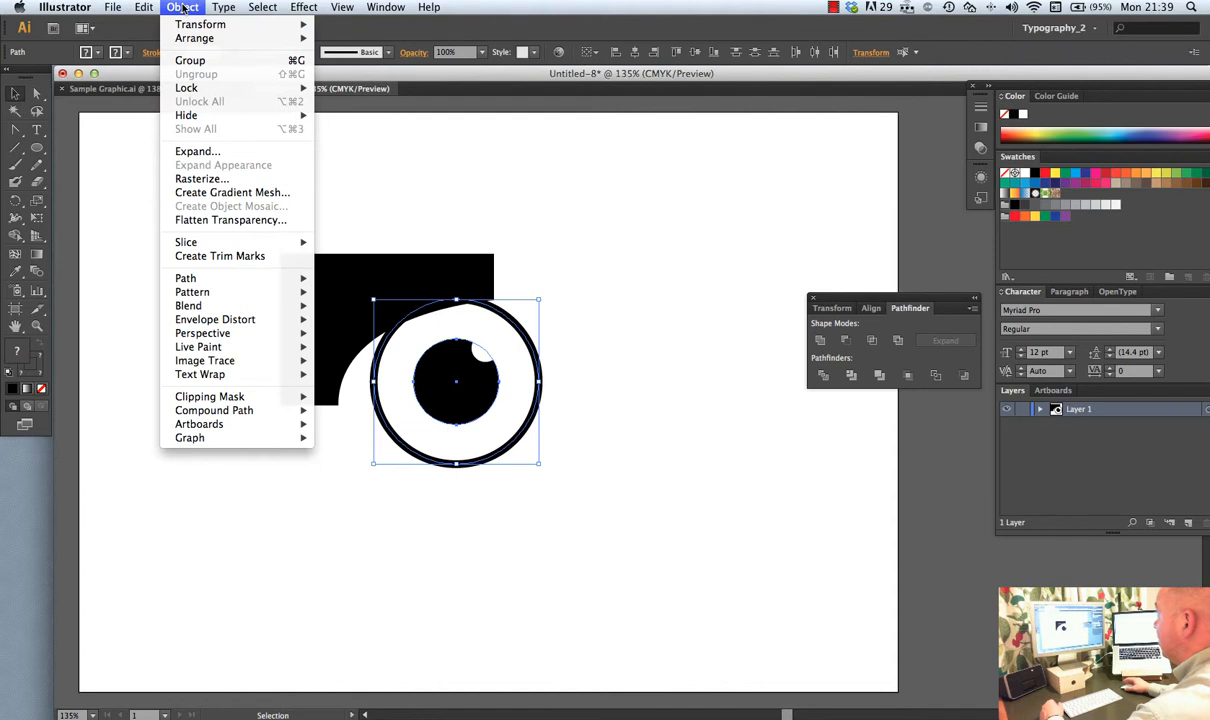
{"action": "left_click", "coordinate": [187, 62]}
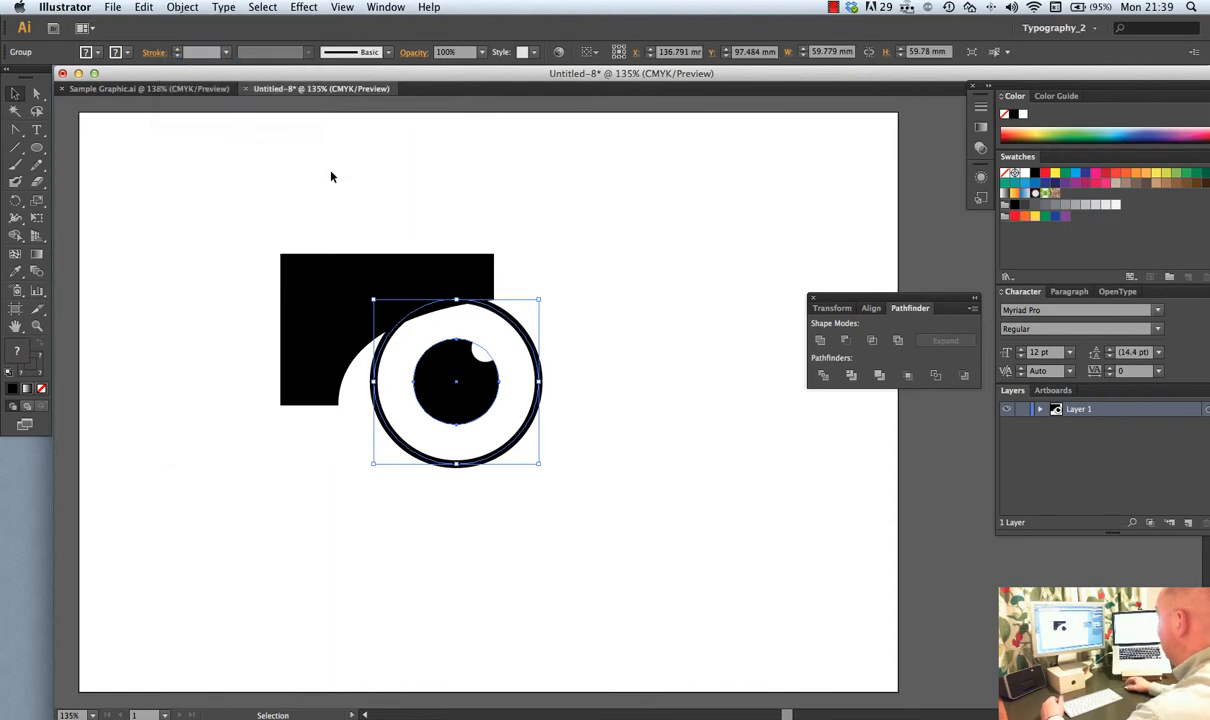
{"action": "left_click", "coordinate": [660, 298]}
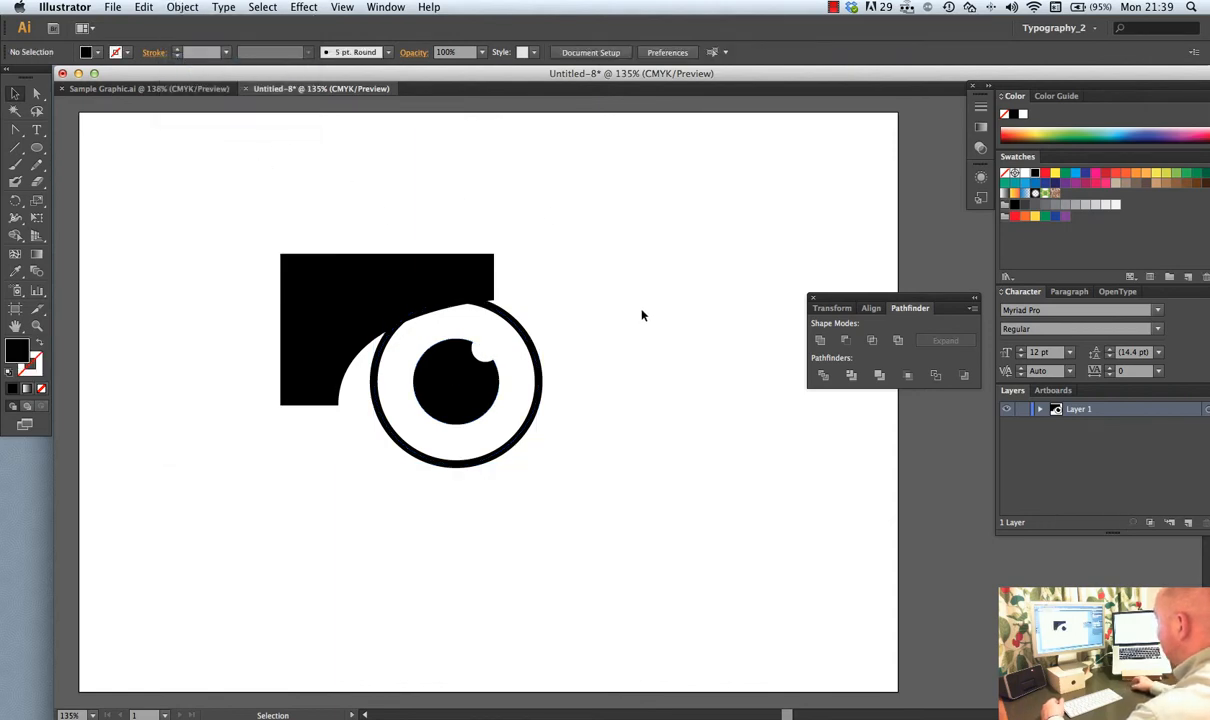
Group the ring-and-pupil group with the white highlight circle and move the whole eye about 2 mm to the right
{"action": "left_click", "coordinate": [472, 385]}
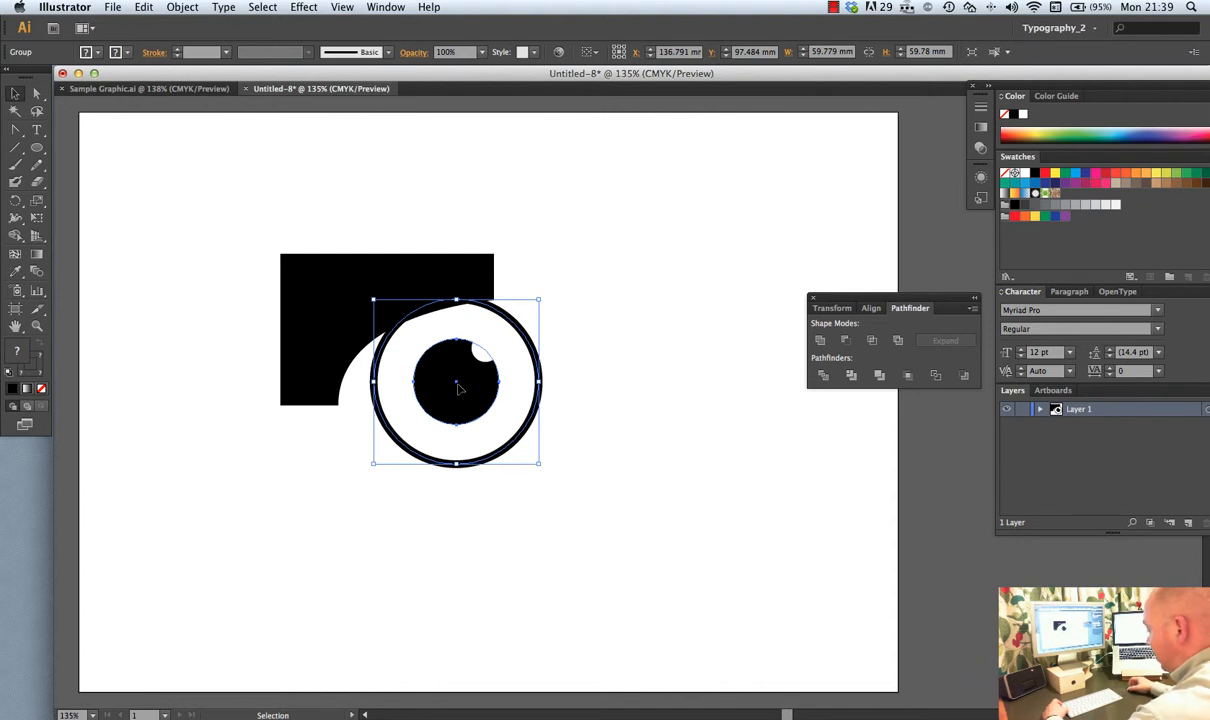
{"action": "left_click", "coordinate": [490, 345], "text": "shift"}
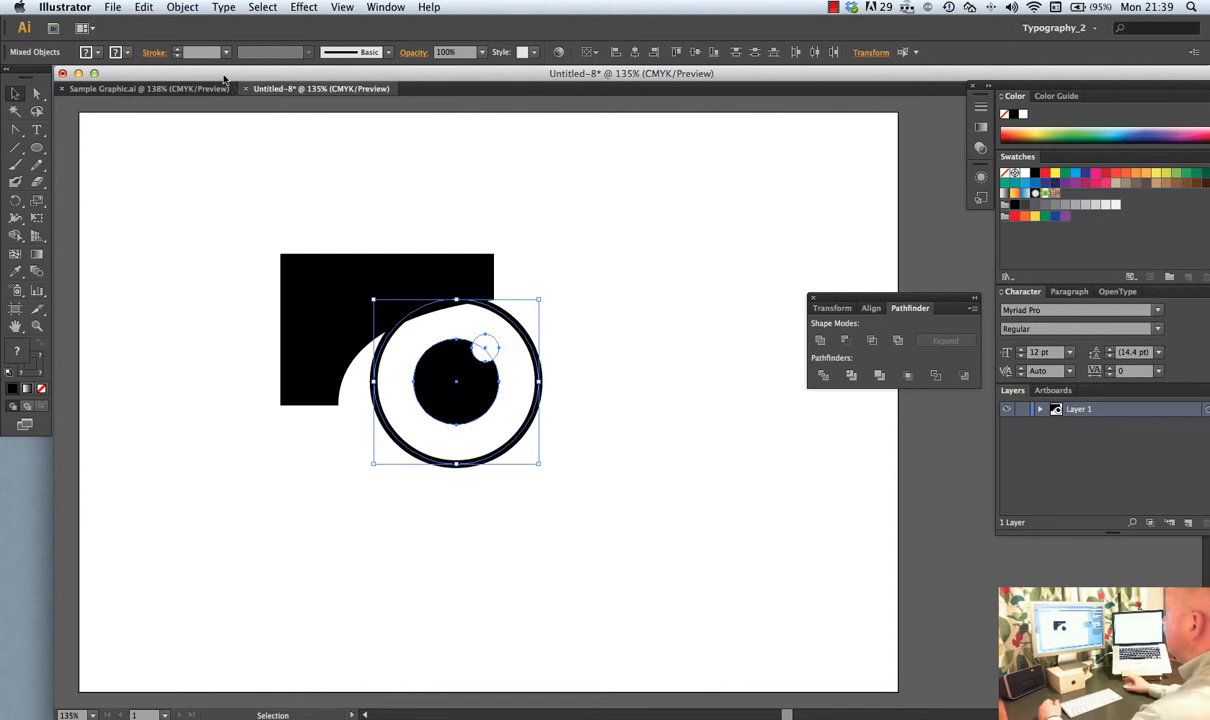
{"action": "left_click", "coordinate": [183, 7]}
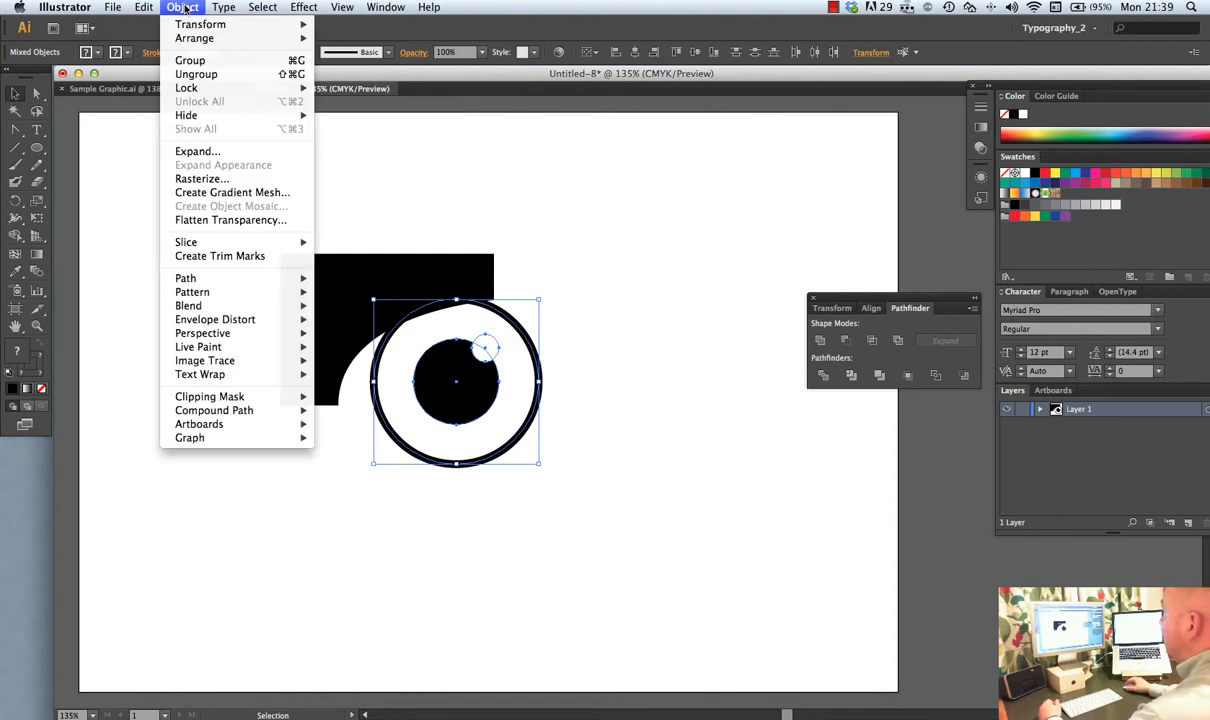
{"action": "left_click", "coordinate": [190, 61]}
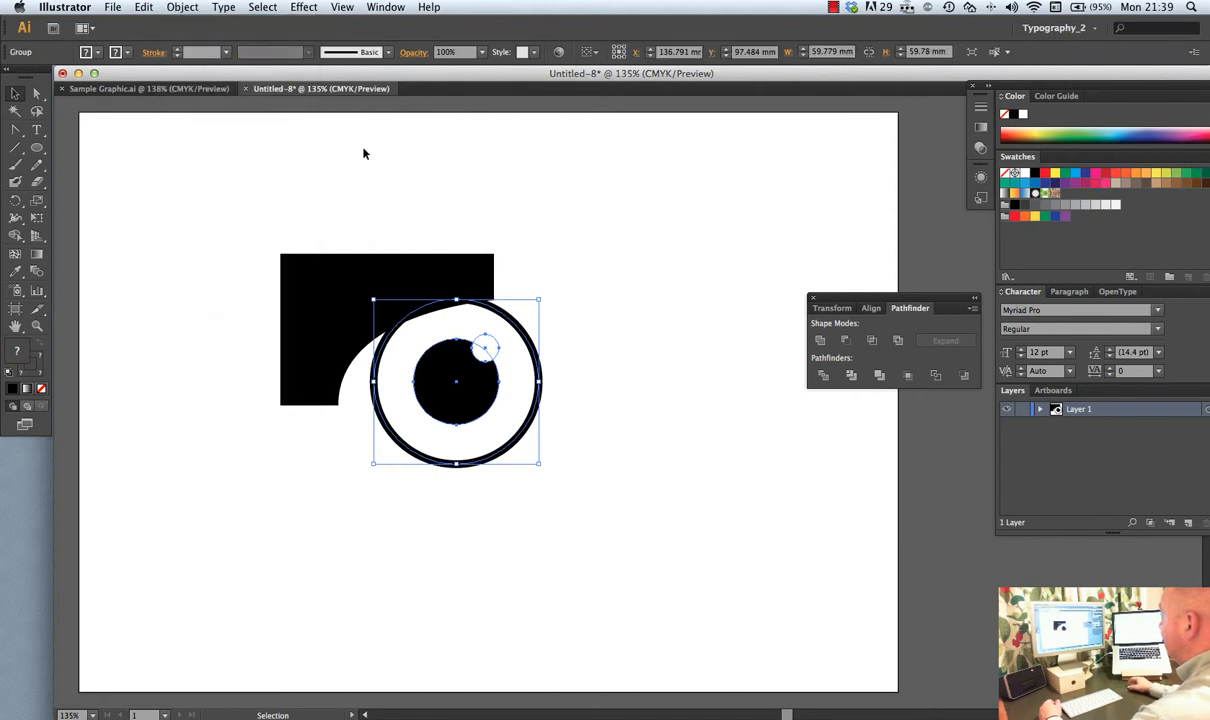
{"action": "left_click", "coordinate": [397, 185]}
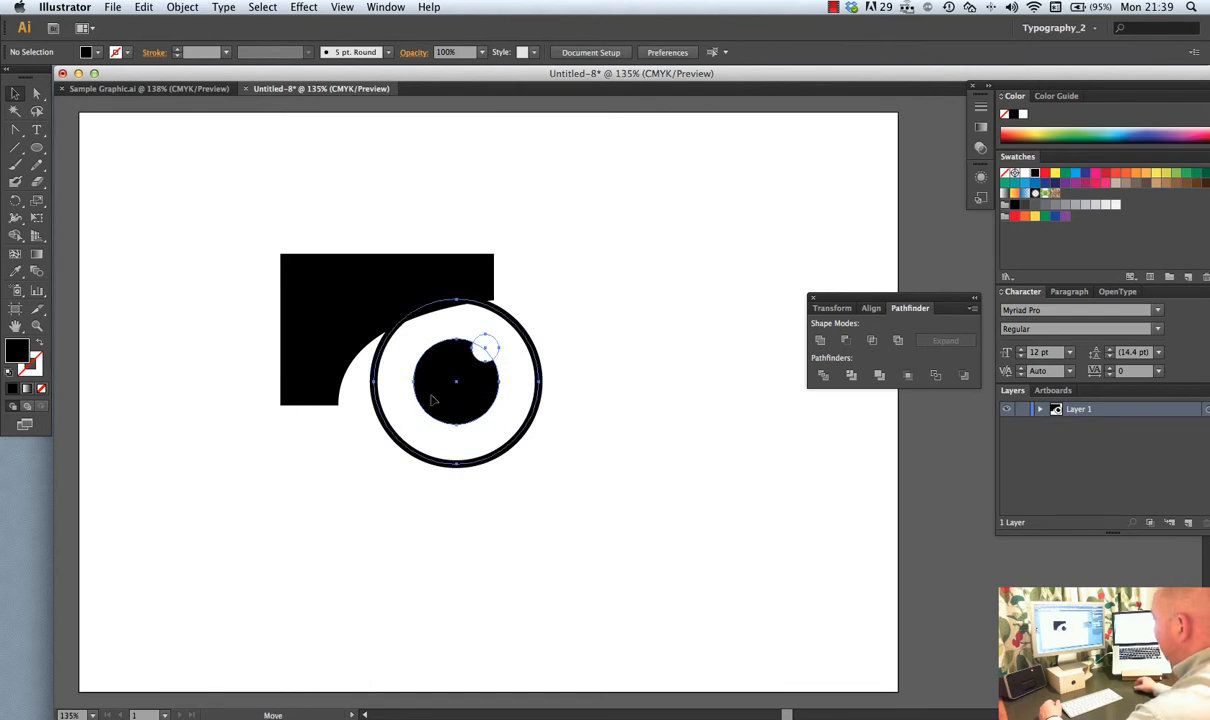
{"action": "mouse_move", "coordinate": [433, 399]}
{"action": "left_mouse_down"}
{"action": "mouse_move", "coordinate": [419, 409]}
{"action": "mouse_move", "coordinate": [449, 402]}
{"action": "left_mouse_up"}
{"action": "left_click", "coordinate": [577, 279]}
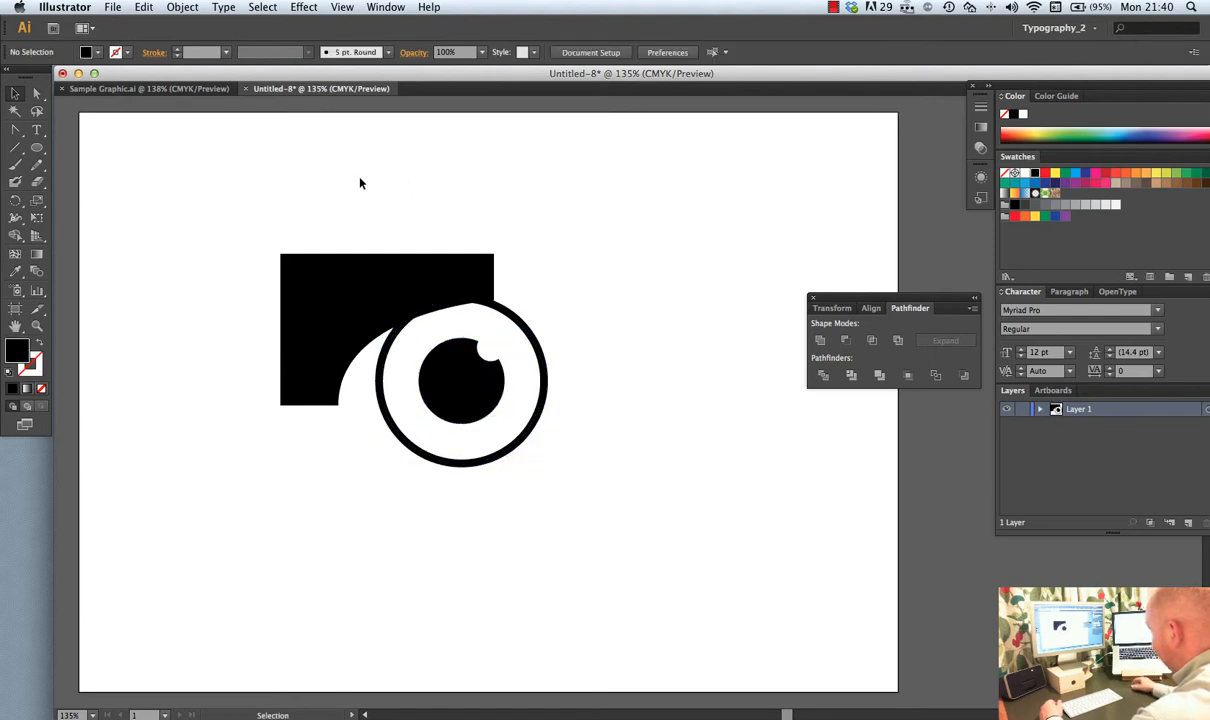
With the Group Selection tool, select the ring and pupil individually, and move the white highlight slightly left and down onto the pupil
{"action": "left_click_drag", "start_coordinate": [40, 93], "coordinate": [119, 114]}
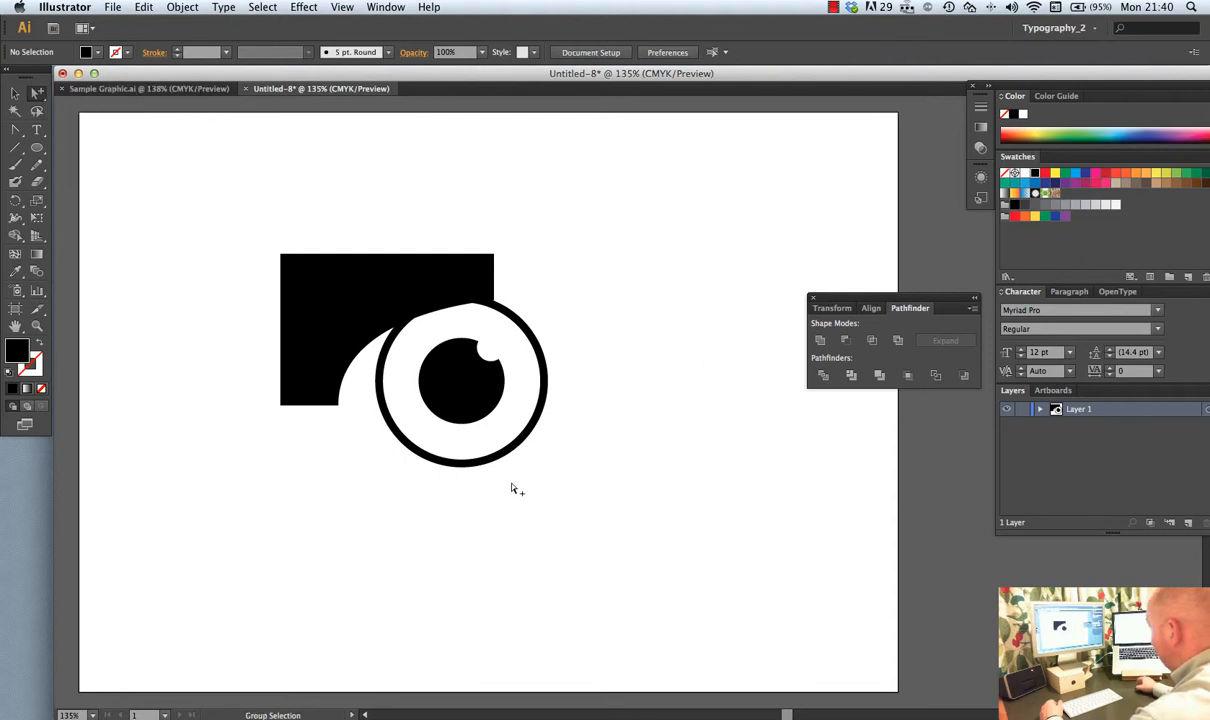
{"action": "left_click", "coordinate": [505, 458]}
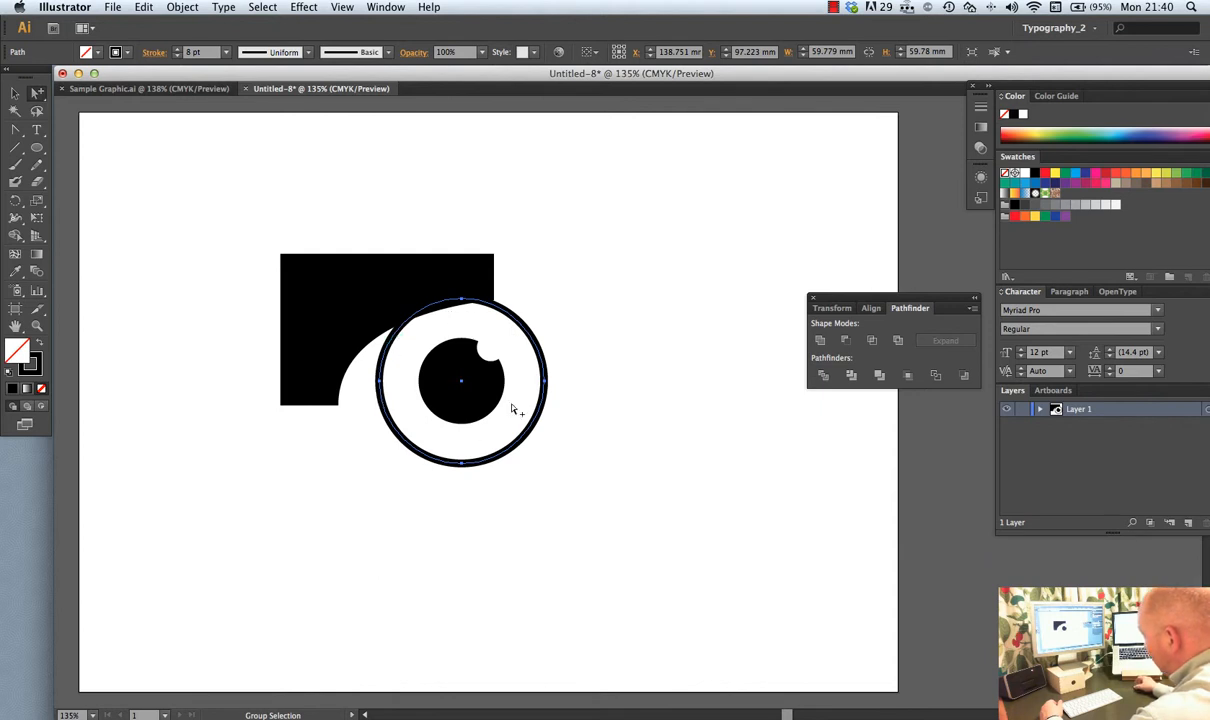
{"action": "left_click", "coordinate": [553, 370]}
{"action": "left_click", "coordinate": [498, 393]}
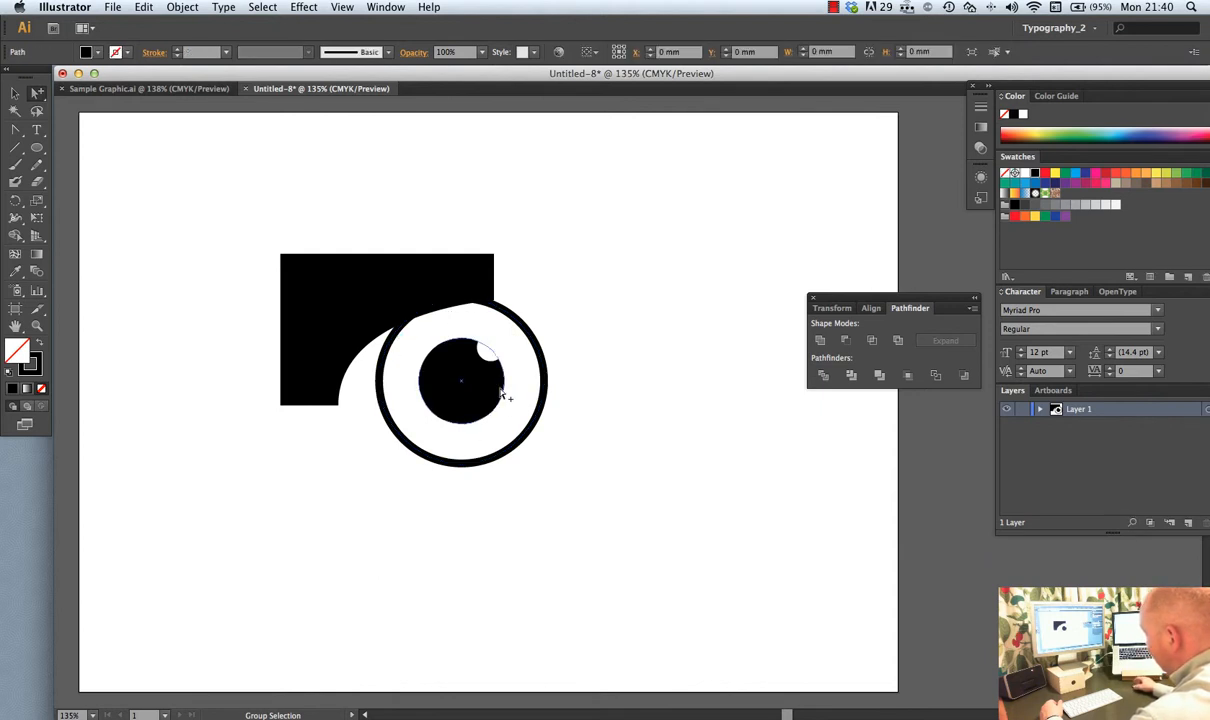
{"action": "left_click", "coordinate": [617, 397]}
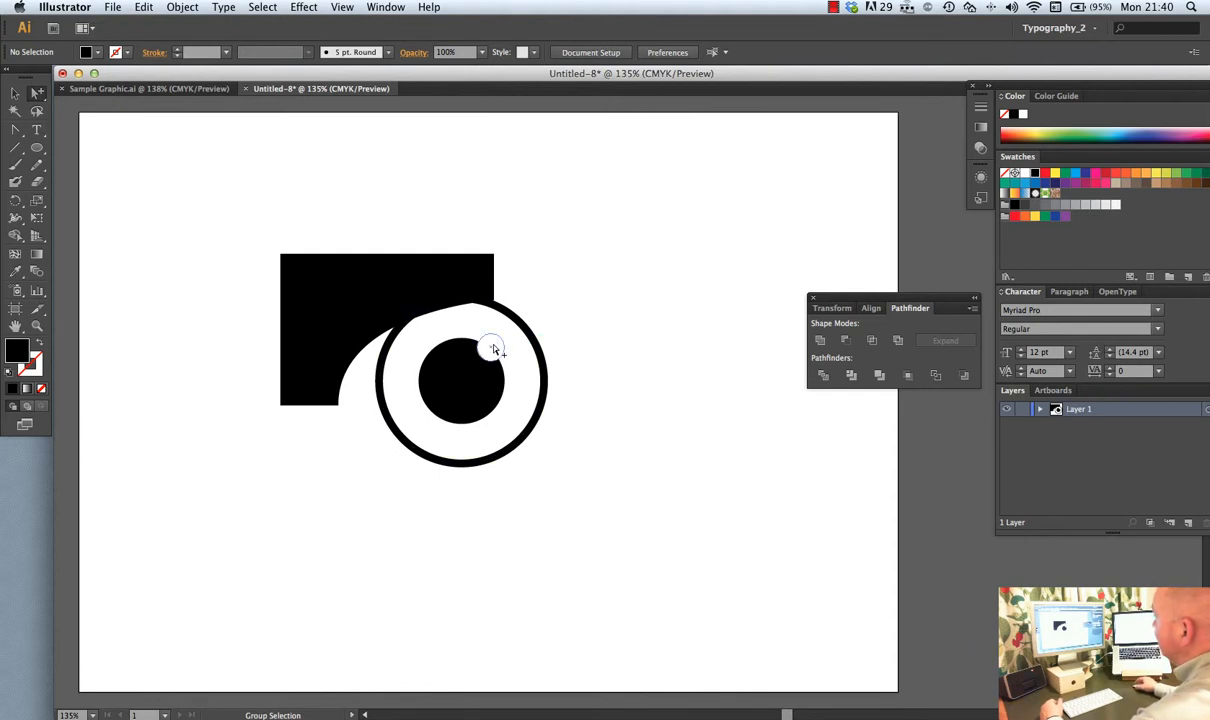
{"action": "left_click_drag", "start_coordinate": [494, 347], "coordinate": [484, 347]}
{"action": "left_click", "coordinate": [585, 337]}
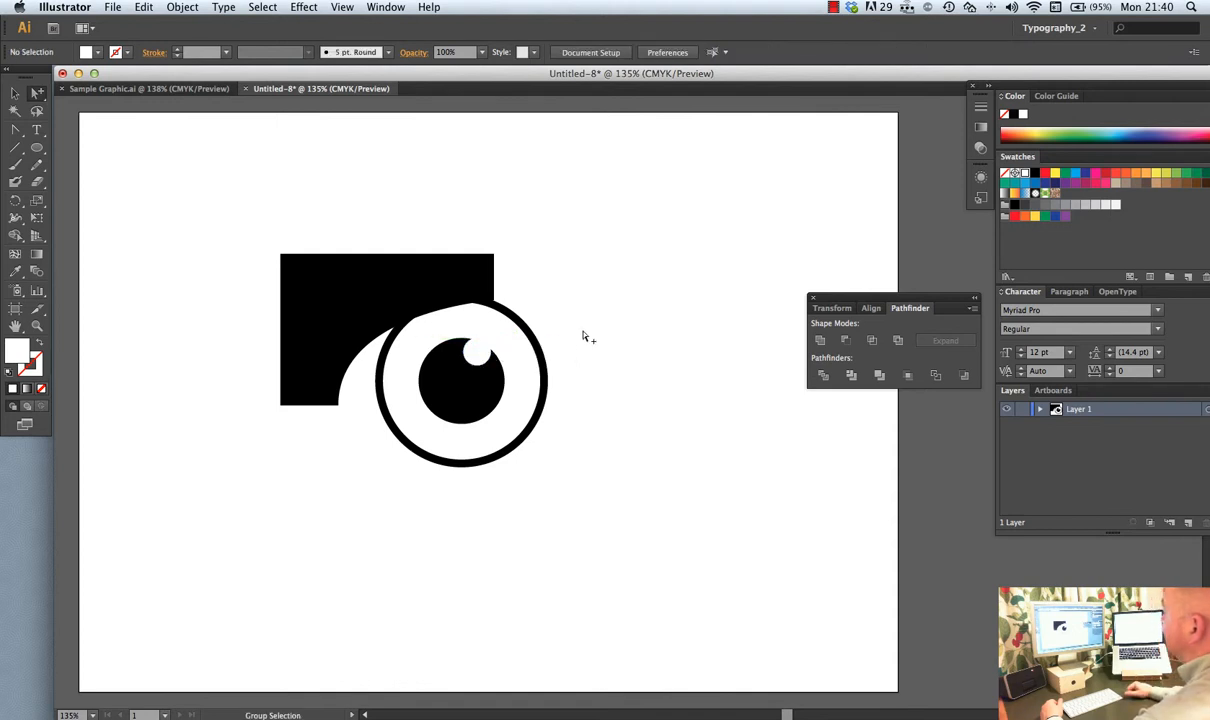
Using Group Selection, move the whole nested eye group about 9 mm left and shift its white highlight to the pupil's upper-right edge
{"action": "left_click", "coordinate": [480, 396]}
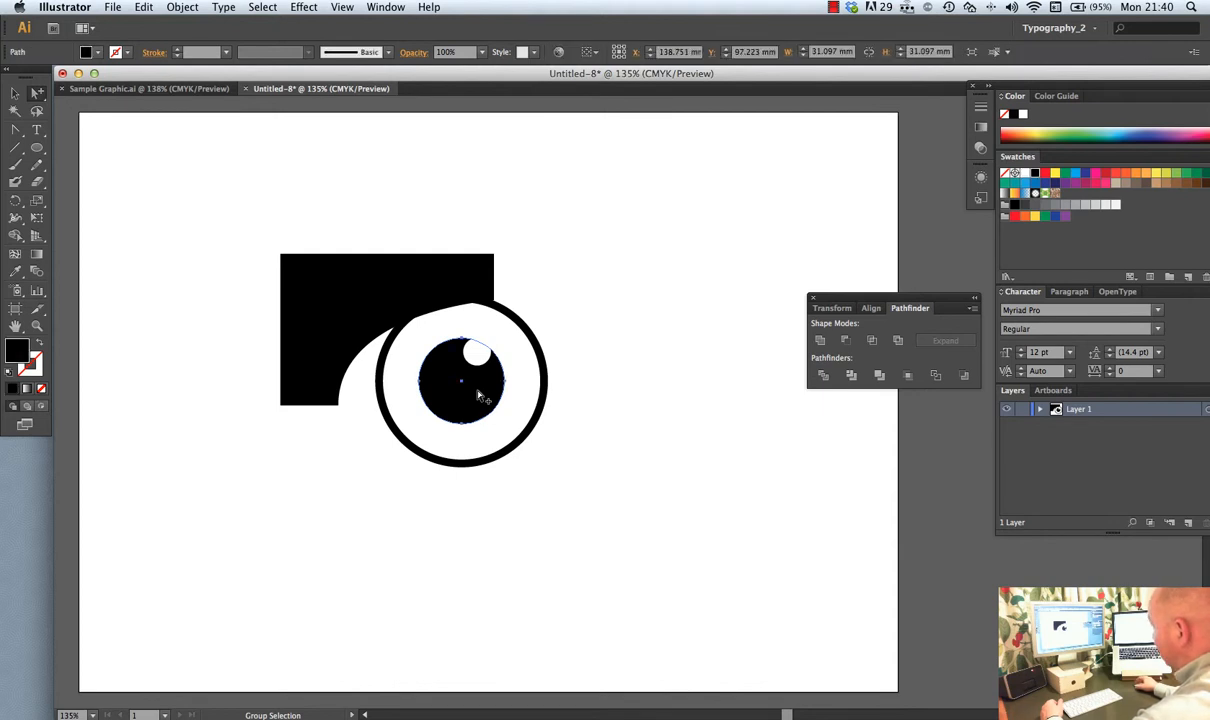
{"action": "left_click", "coordinate": [480, 396]}
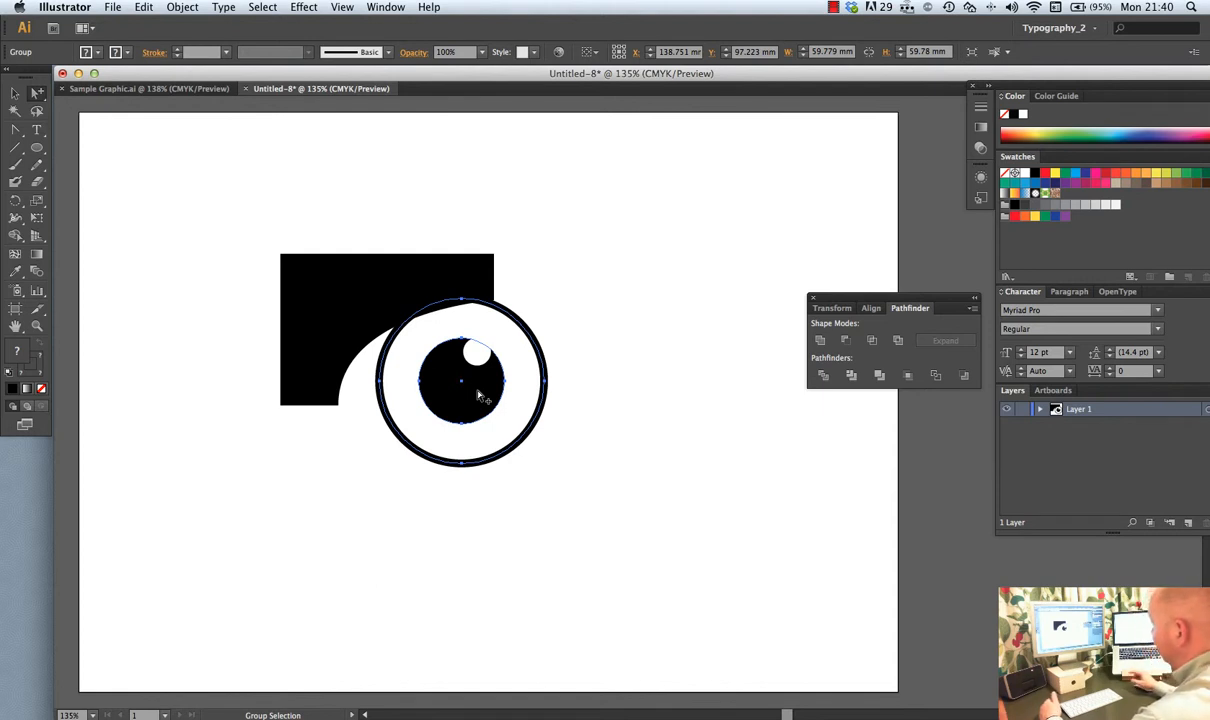
{"action": "left_click", "coordinate": [478, 395]}
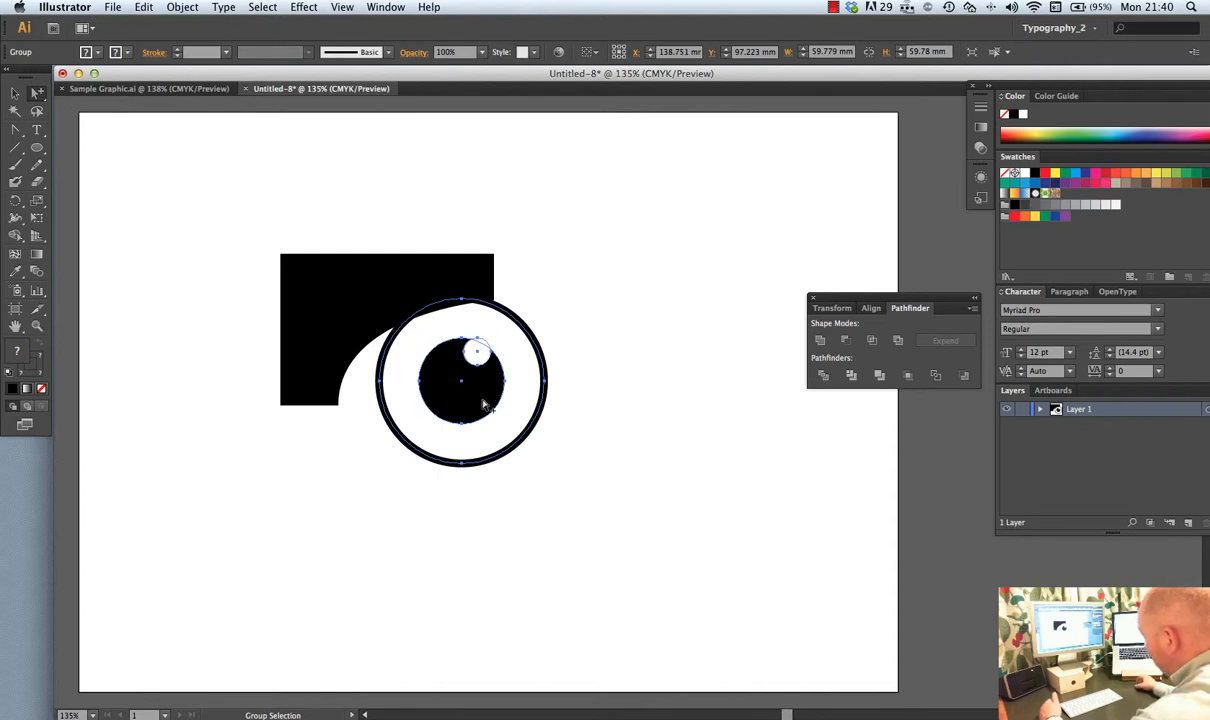
{"action": "left_click_drag", "start_coordinate": [495, 390], "coordinate": [463, 399]}
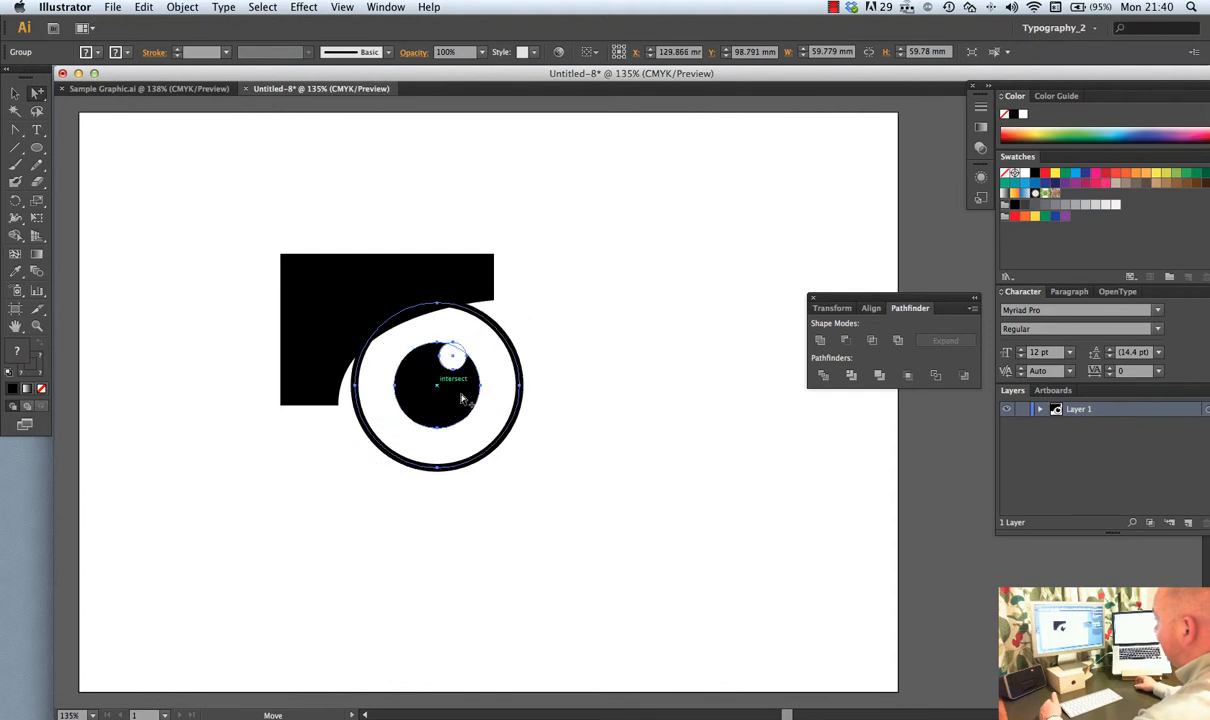
{"action": "left_click", "coordinate": [559, 329]}
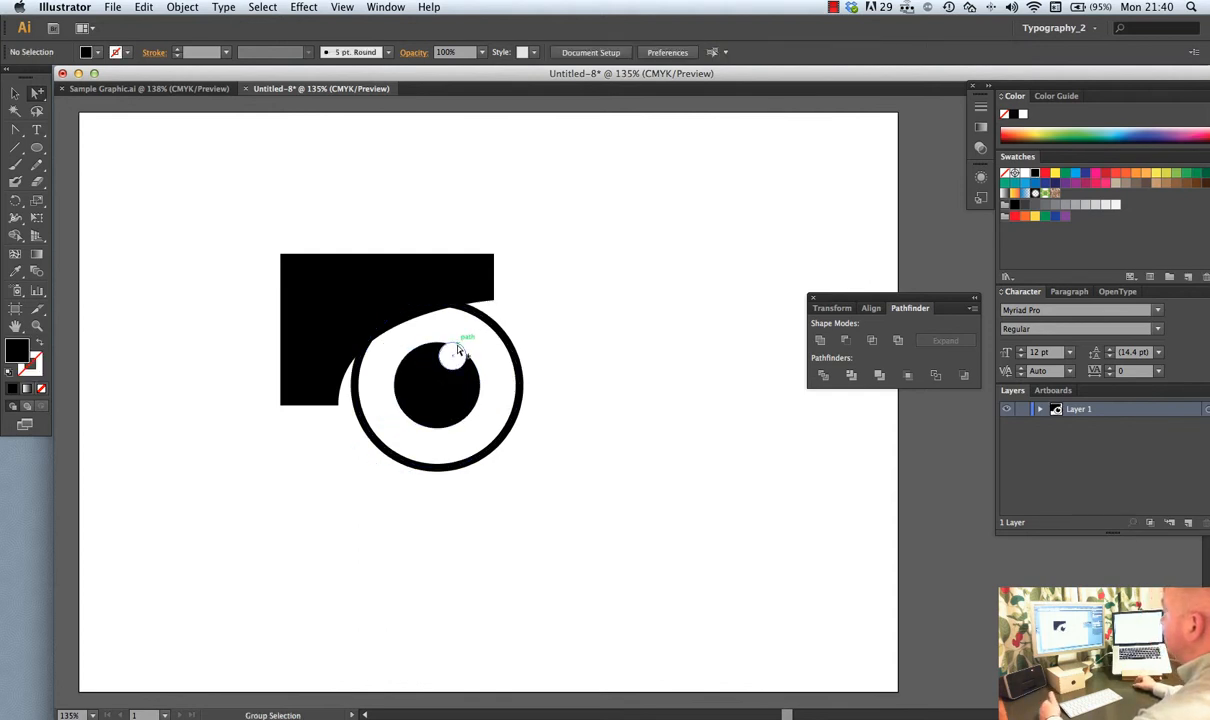
{"action": "left_click_drag", "start_coordinate": [458, 348], "coordinate": [476, 356]}
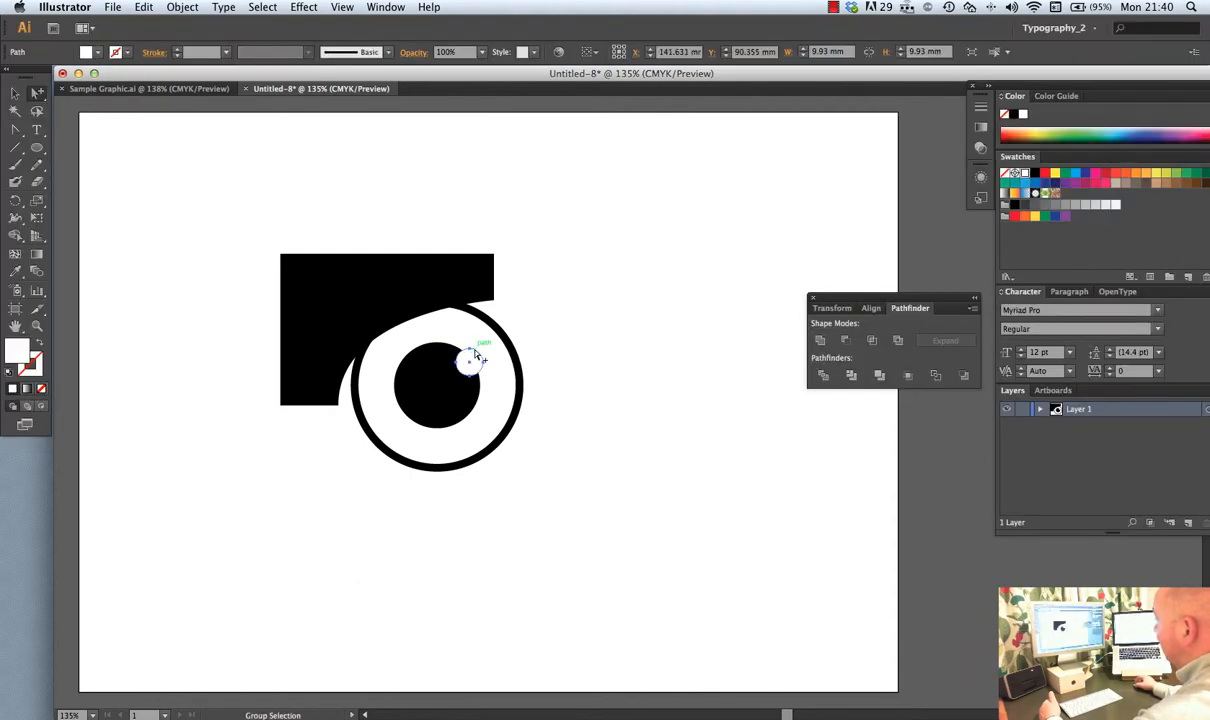
{"action": "left_click", "coordinate": [534, 321]}
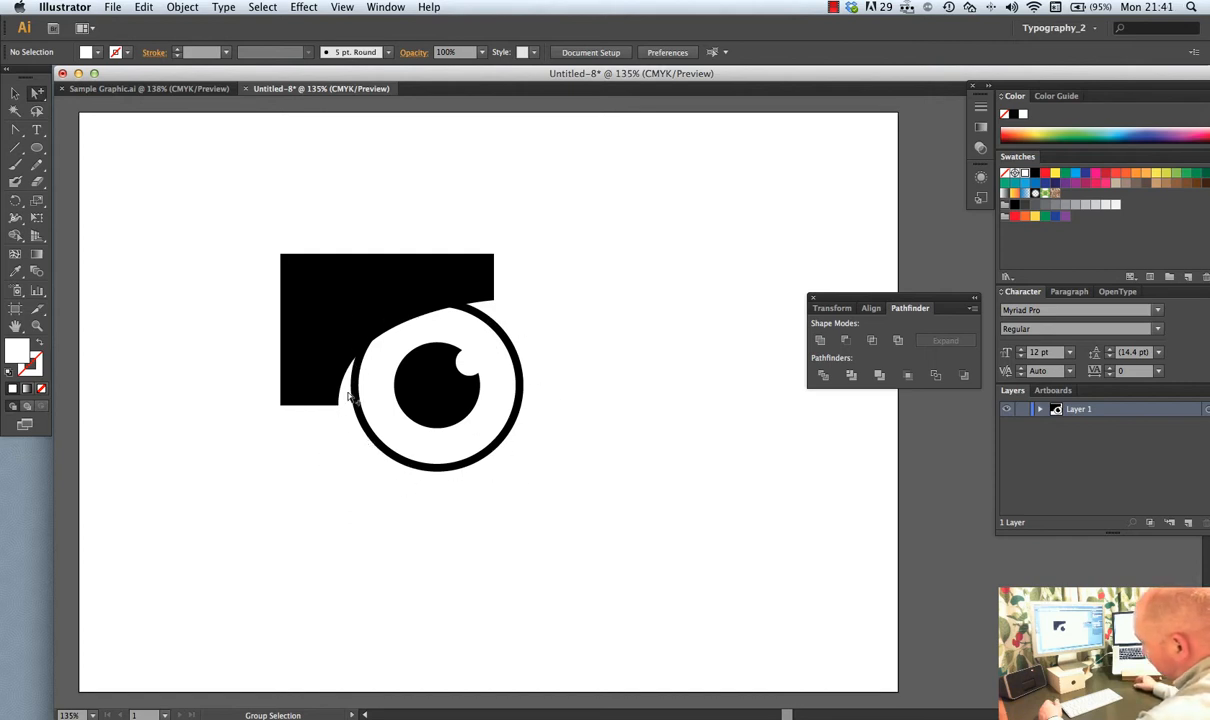
Scale the outer ring inside the group proportionally about its centre, down to about 47.3 mm in diameter
{"action": "left_click", "coordinate": [519, 376]}
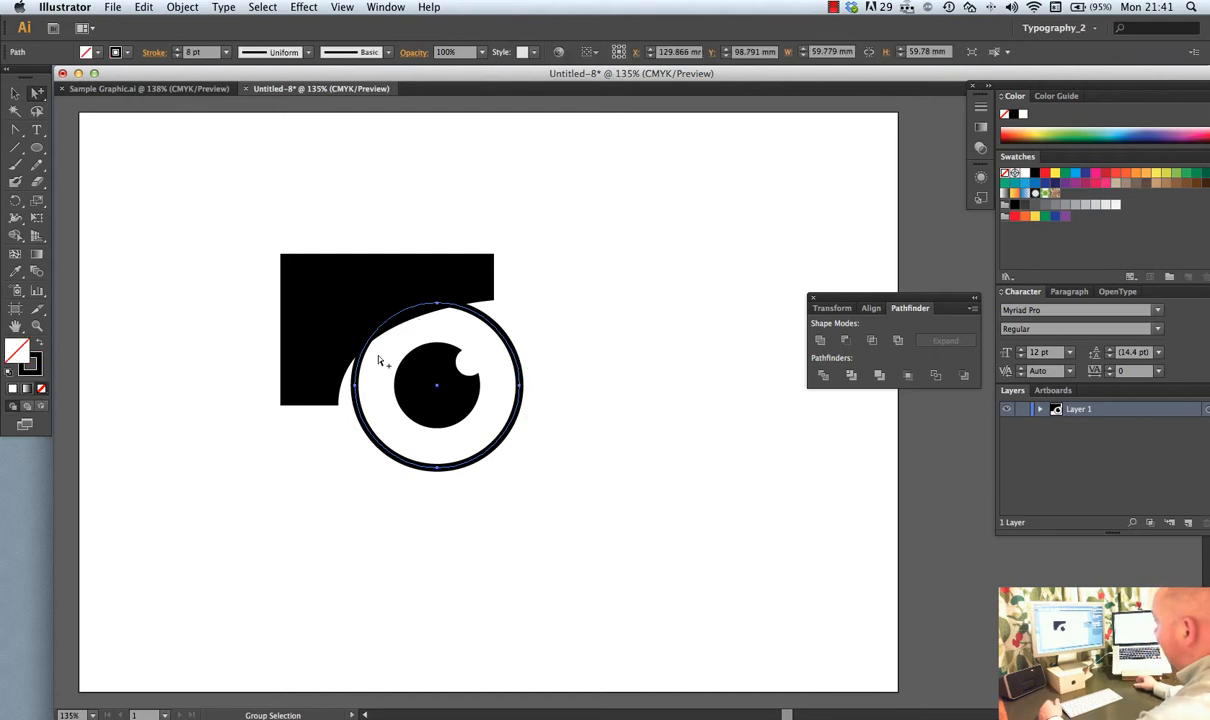
{"action": "left_click", "coordinate": [345, 322], "text": "shift"}
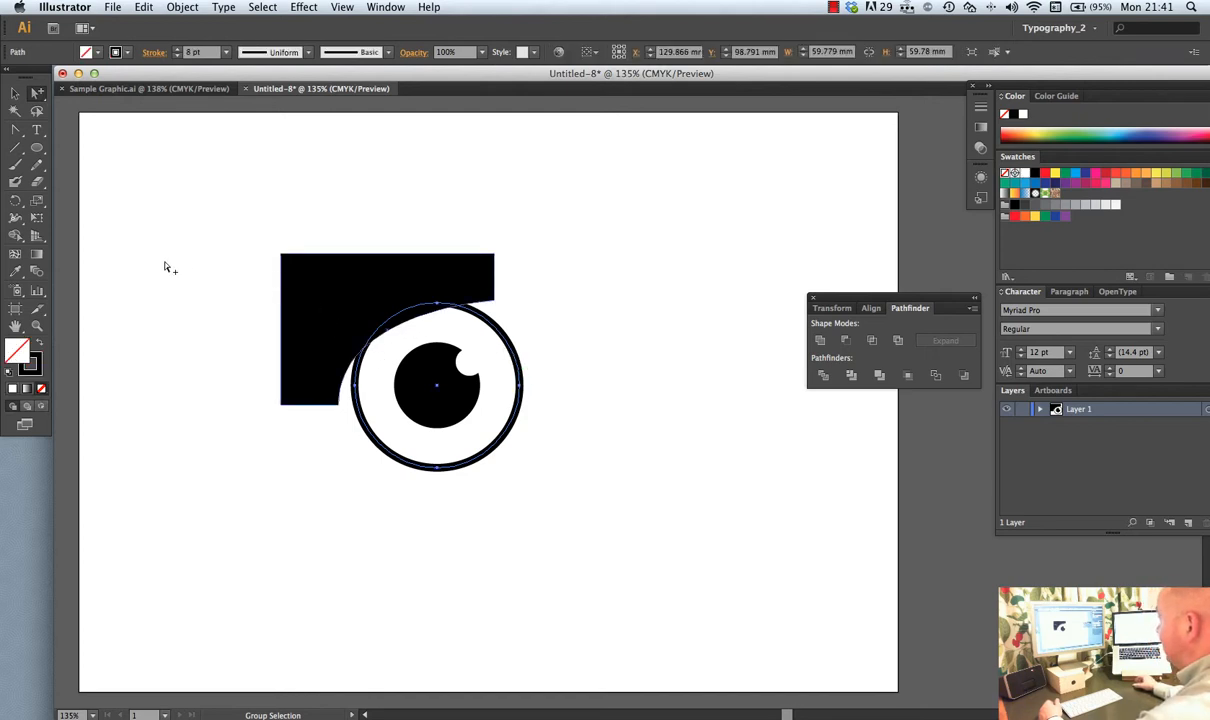
{"action": "left_click", "coordinate": [37, 201]}
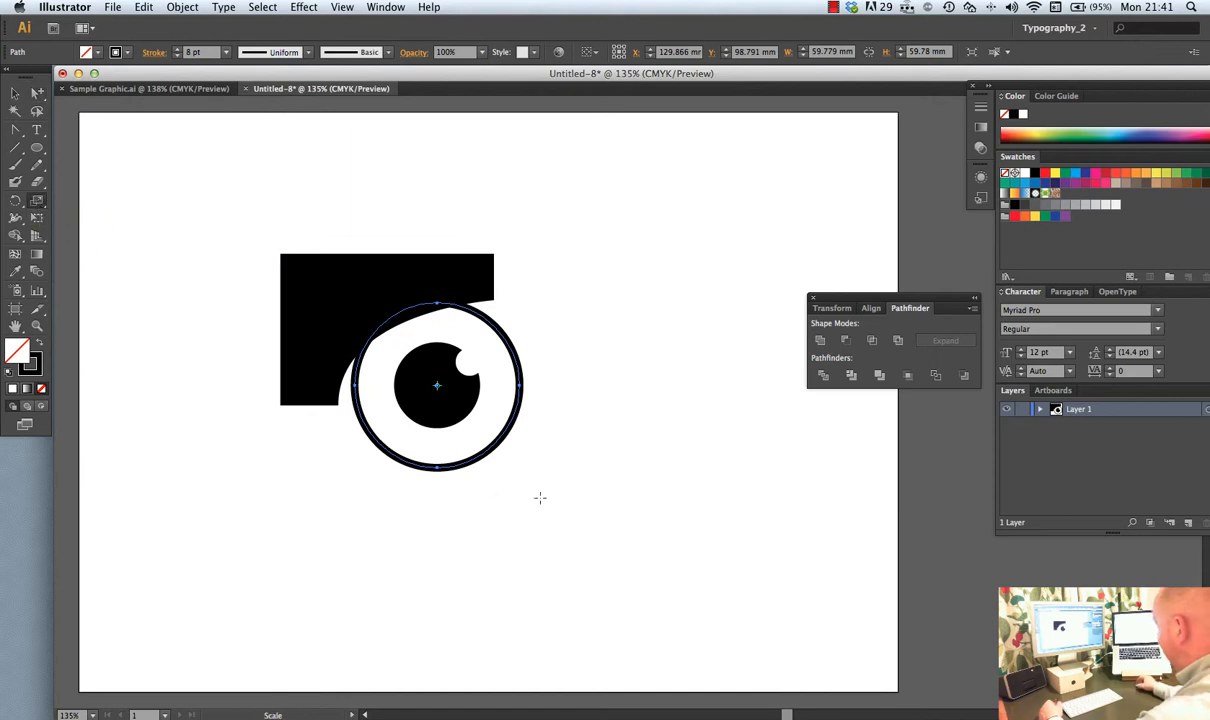
{"action": "left_click_drag", "start_coordinate": [545, 551], "coordinate": [535, 527]}
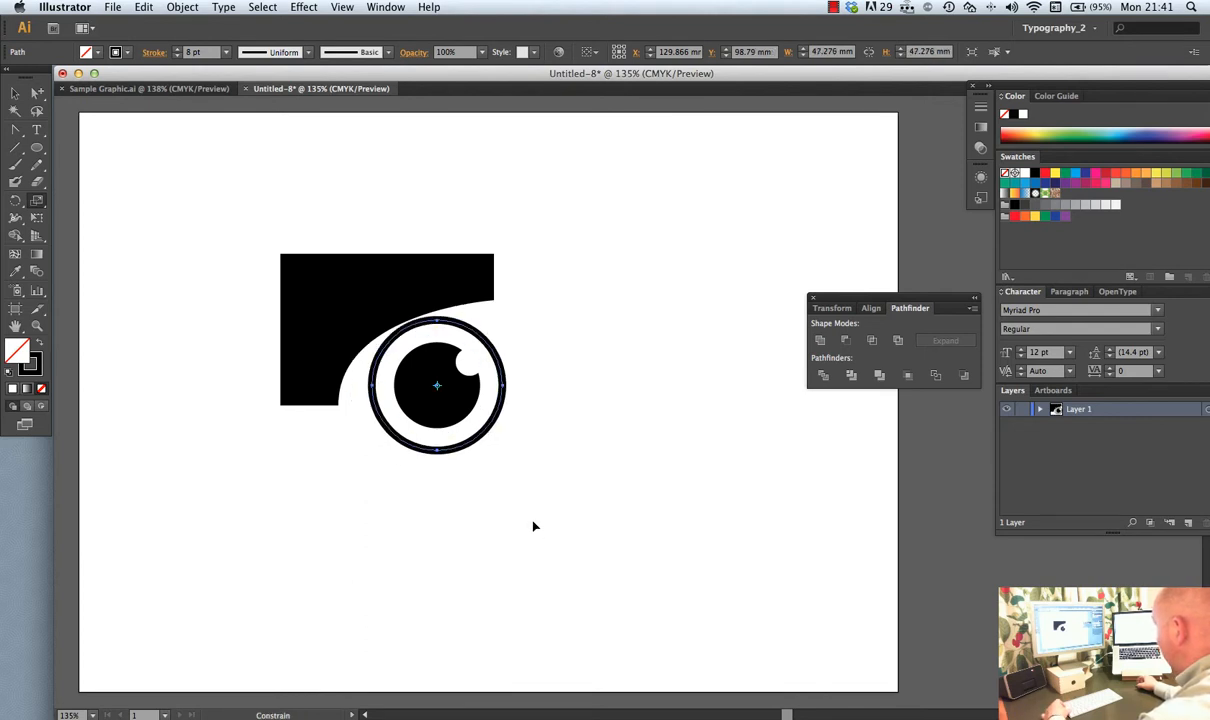
{"action": "left_click", "coordinate": [15, 92]}
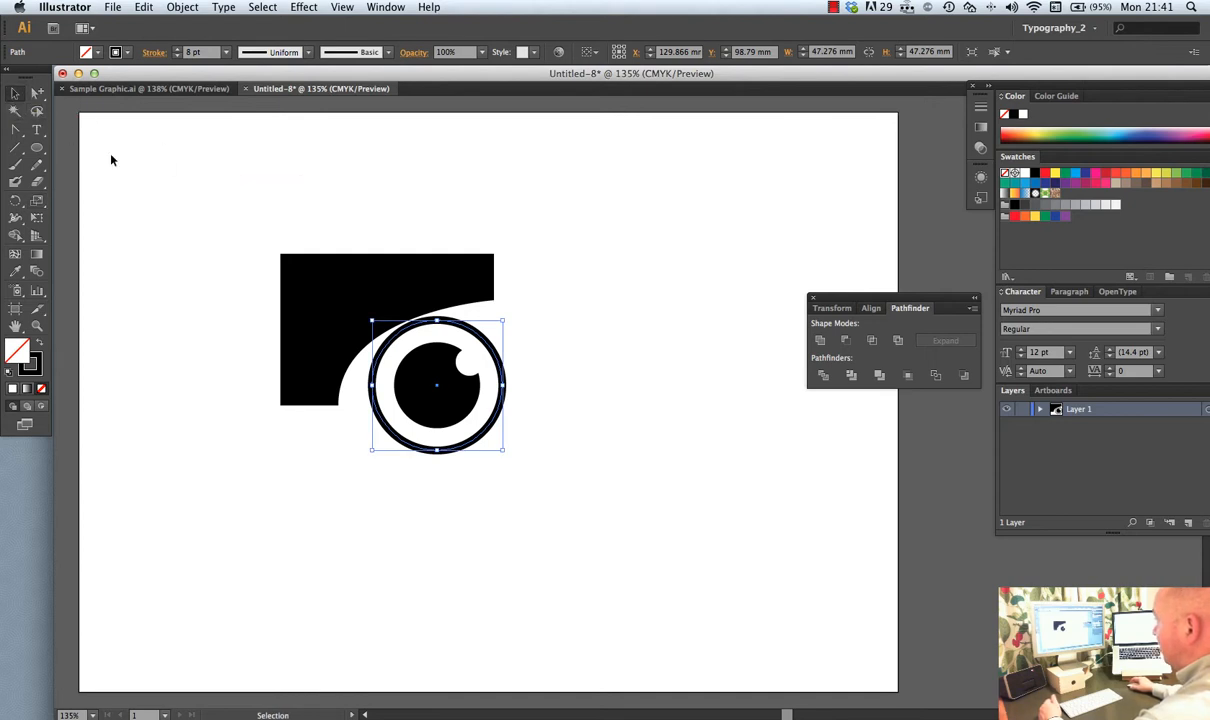
{"action": "left_click", "coordinate": [265, 205]}
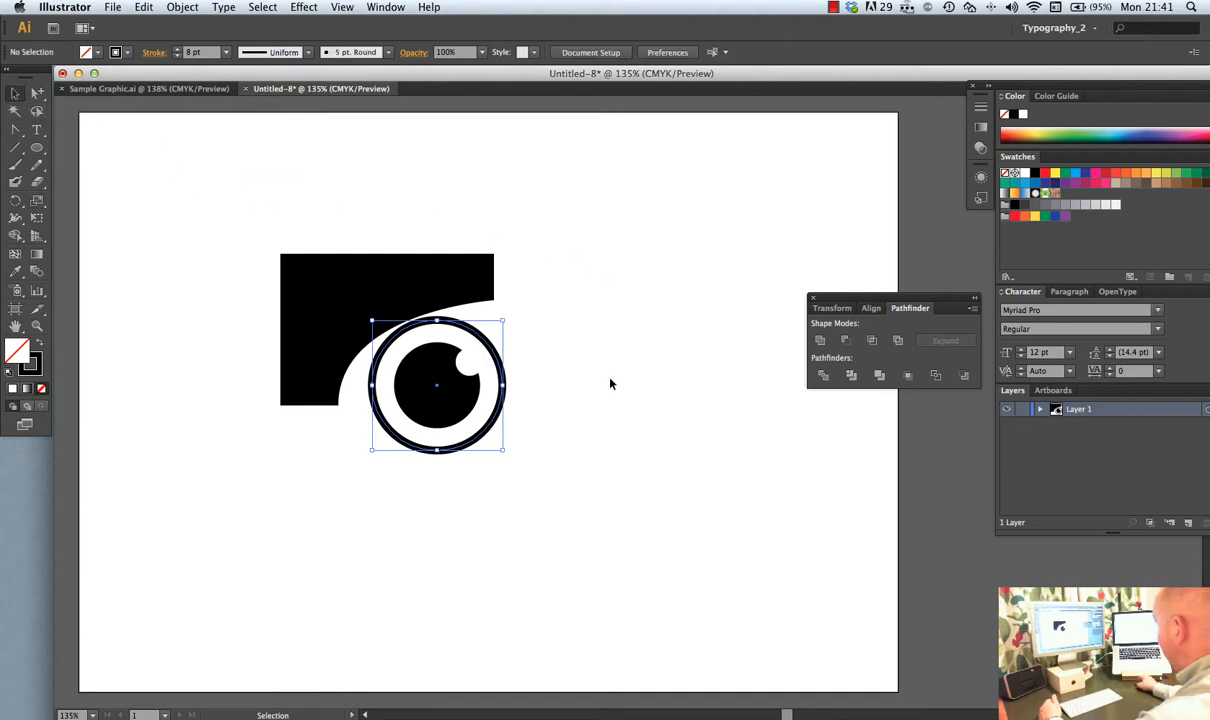
Move the whole eye group straight up by about 8 mm with the Selection tool
{"action": "left_click", "coordinate": [462, 405]}
{"action": "left_click_drag", "start_coordinate": [462, 405], "coordinate": [458, 382]}
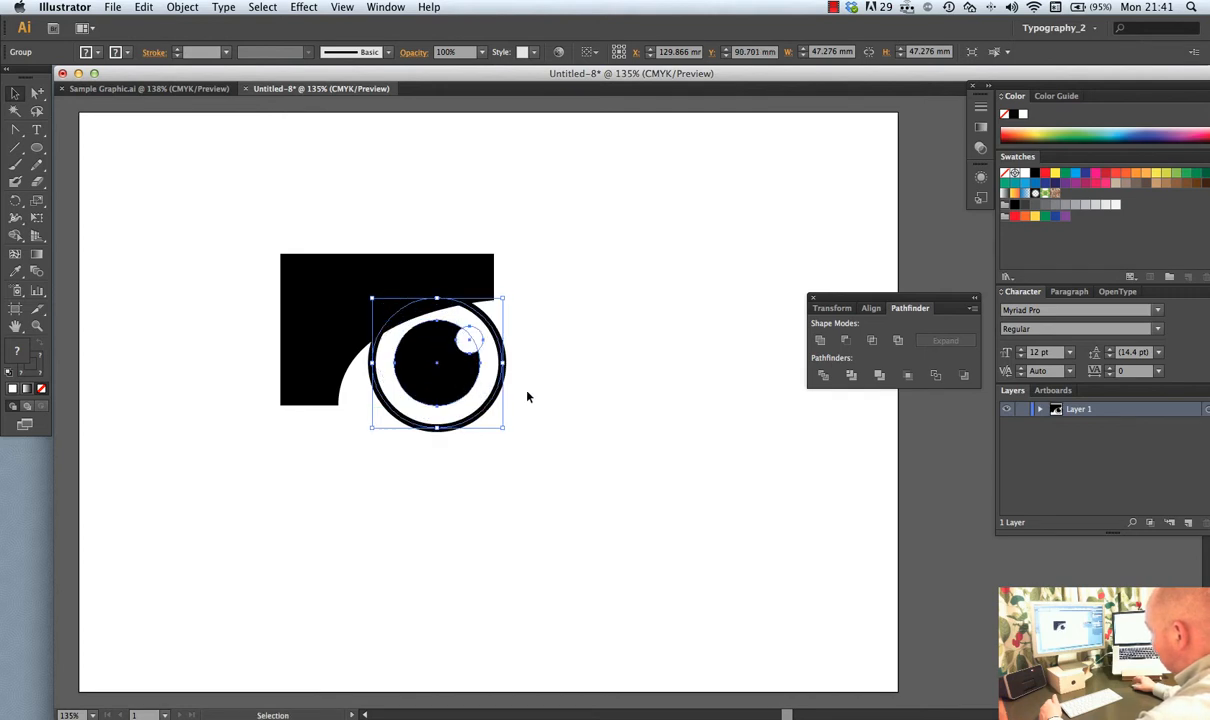
With the Direct Selection tool, pull the curve handle from the black shape's lower inner corner up and slightly left, making the cutout around the eye fuller
{"action": "left_click", "coordinate": [580, 401]}
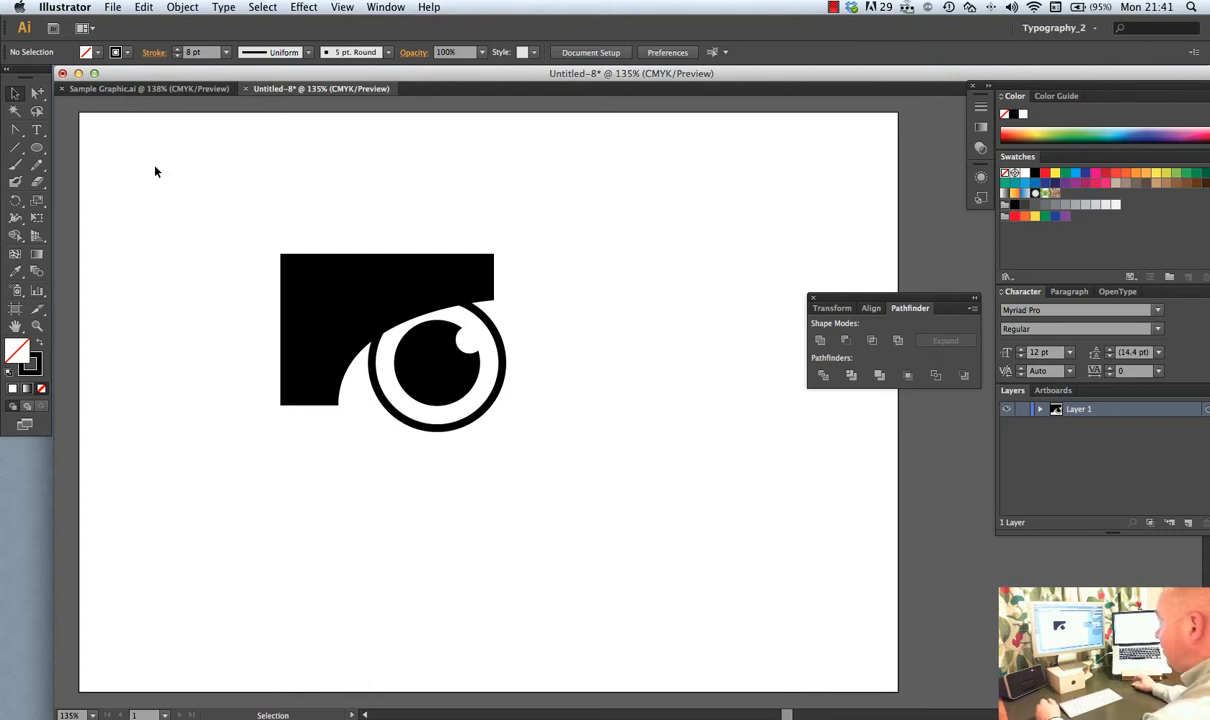
{"action": "left_click", "coordinate": [37, 93], "text": "alt"}
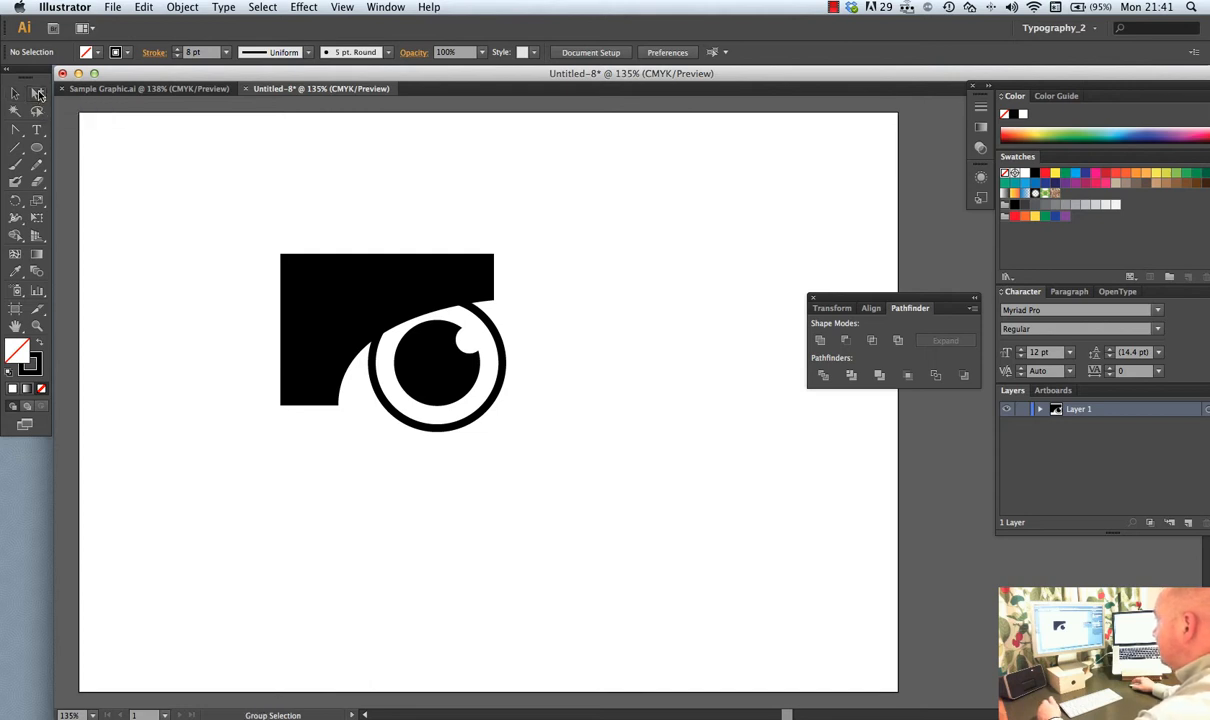
{"action": "left_click", "coordinate": [37, 93]}
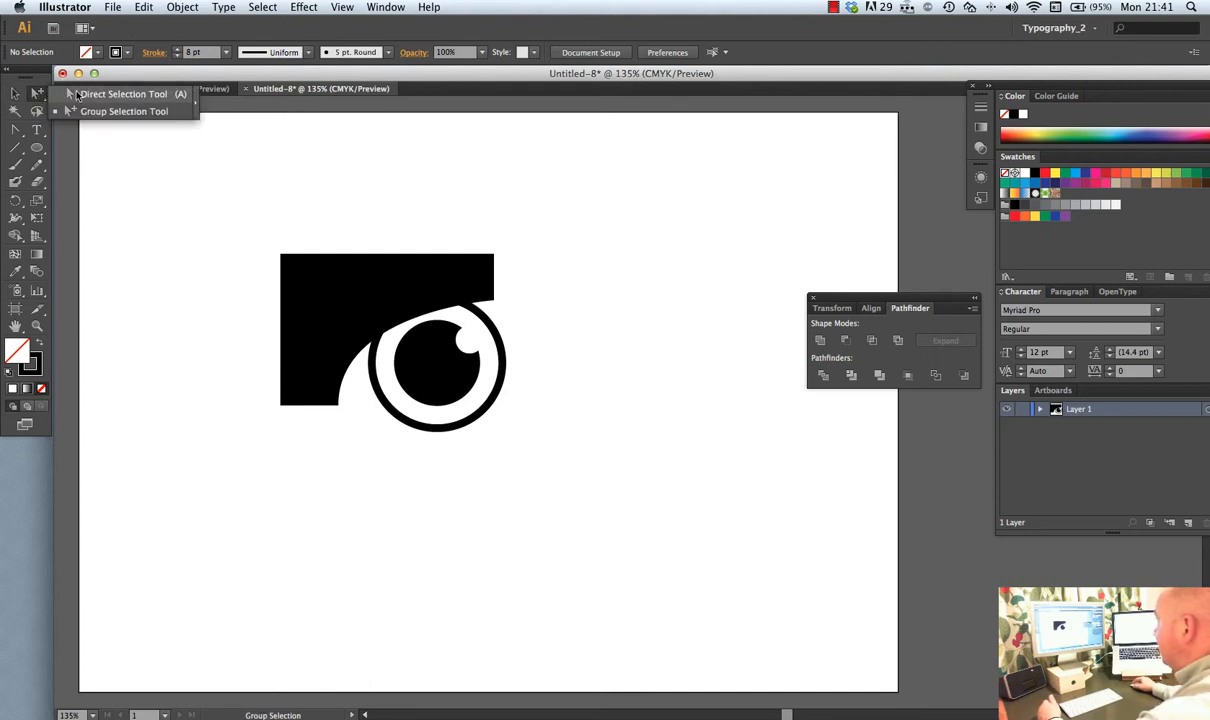
{"action": "left_click", "coordinate": [75, 94]}
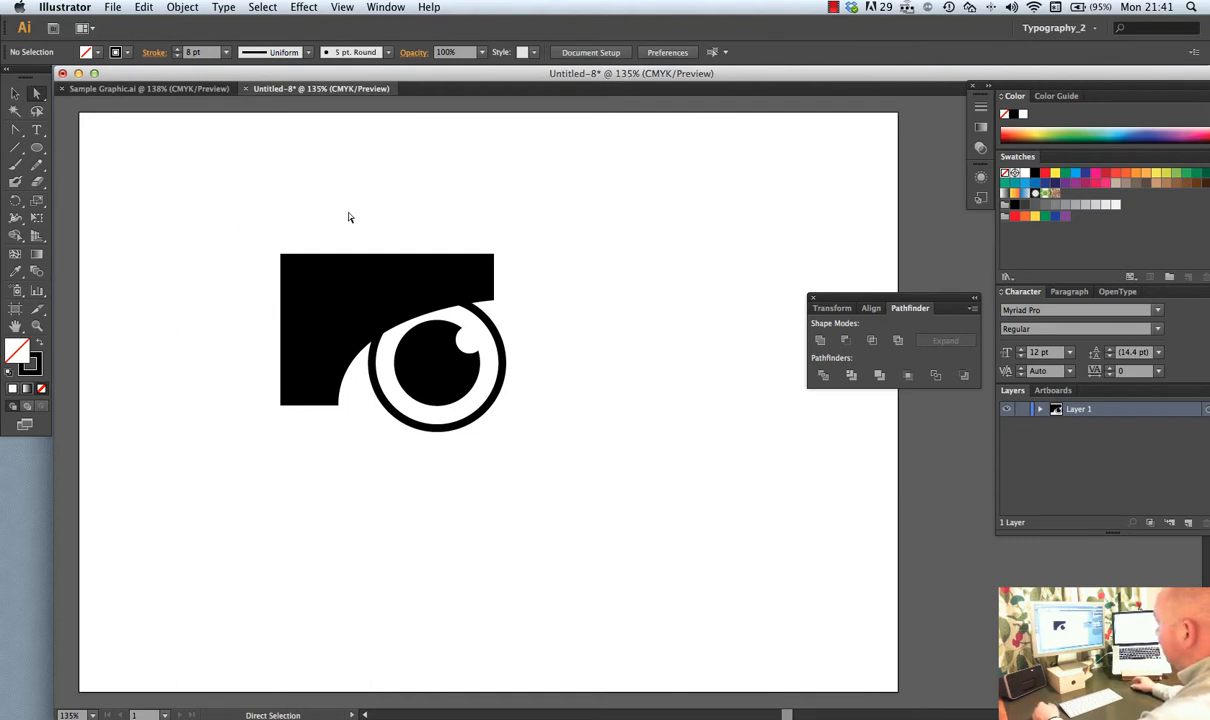
{"action": "left_click", "coordinate": [338, 409]}
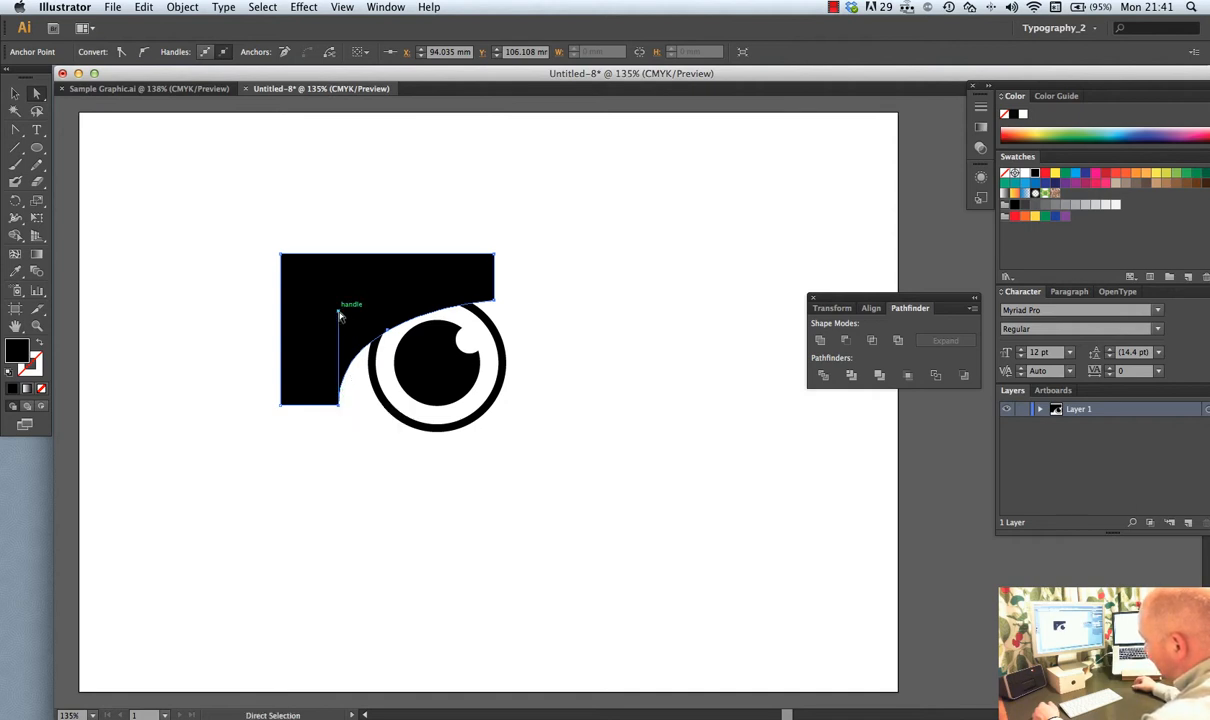
{"action": "left_click_drag", "start_coordinate": [339, 315], "coordinate": [319, 256]}
{"action": "left_click", "coordinate": [597, 314]}
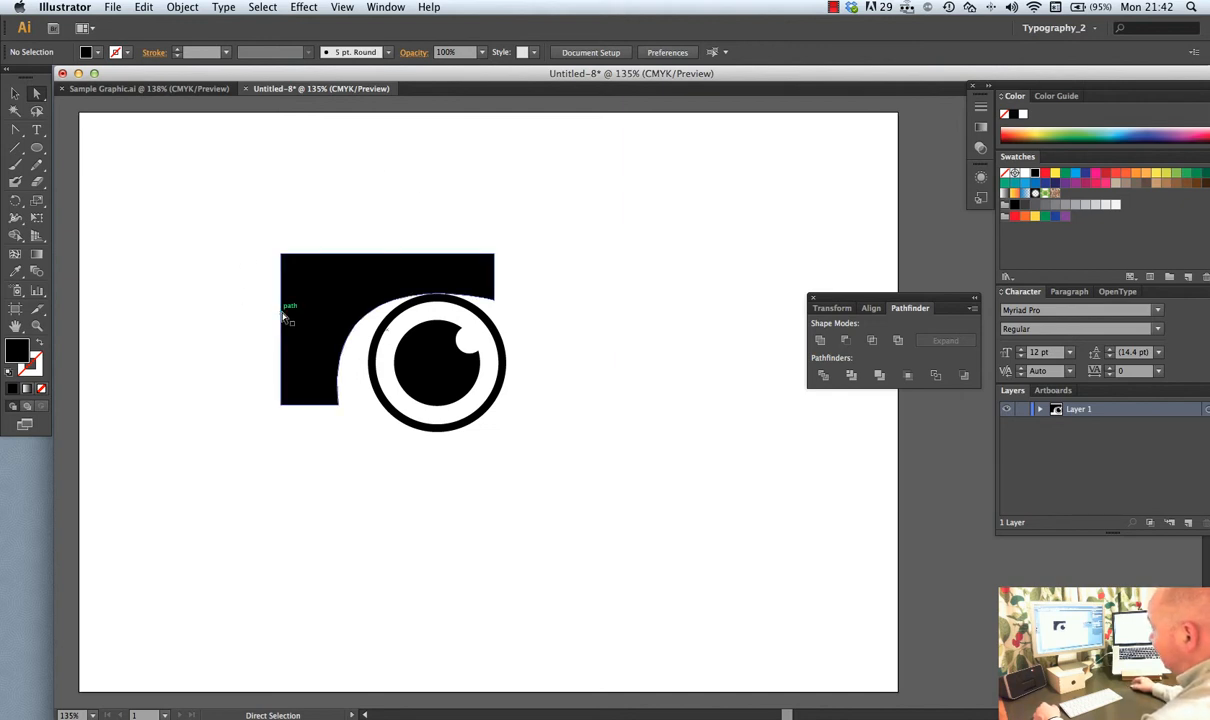
Extend the black shape's left edge outward to an overall width of about 89.9 mm, and move the whole shape slightly right and down
{"action": "left_click_drag", "start_coordinate": [283, 317], "coordinate": [248, 317]}
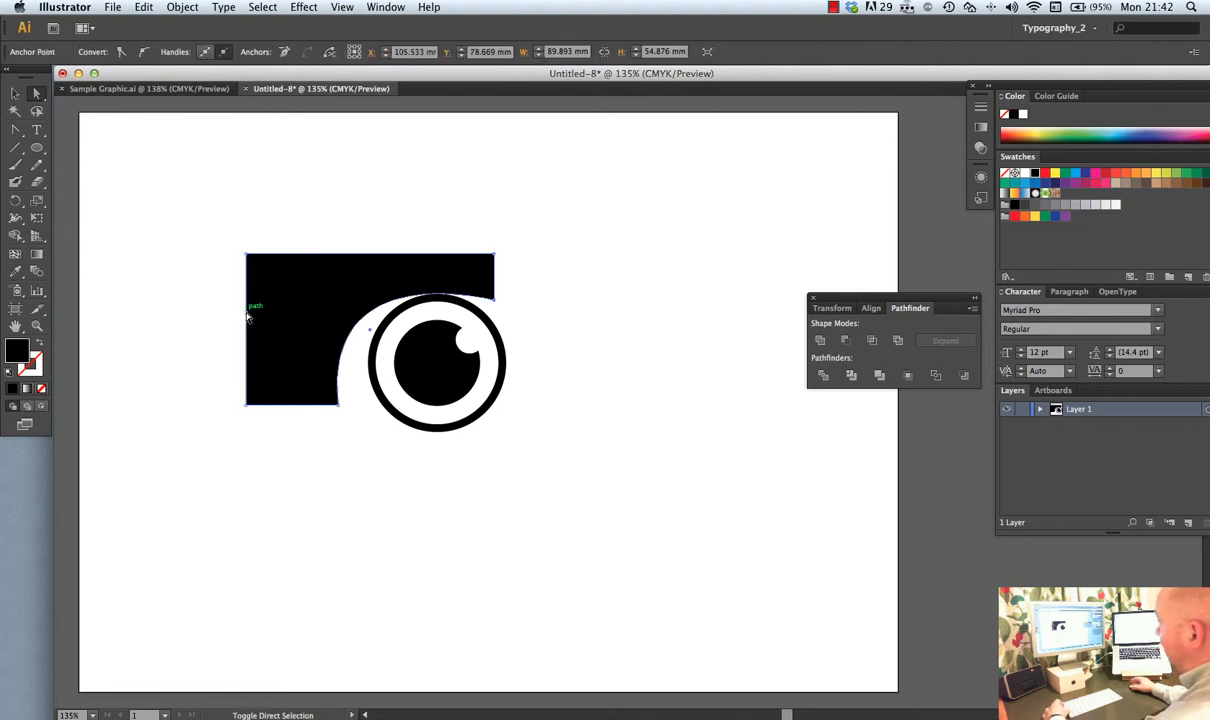
{"action": "left_click", "coordinate": [554, 394]}
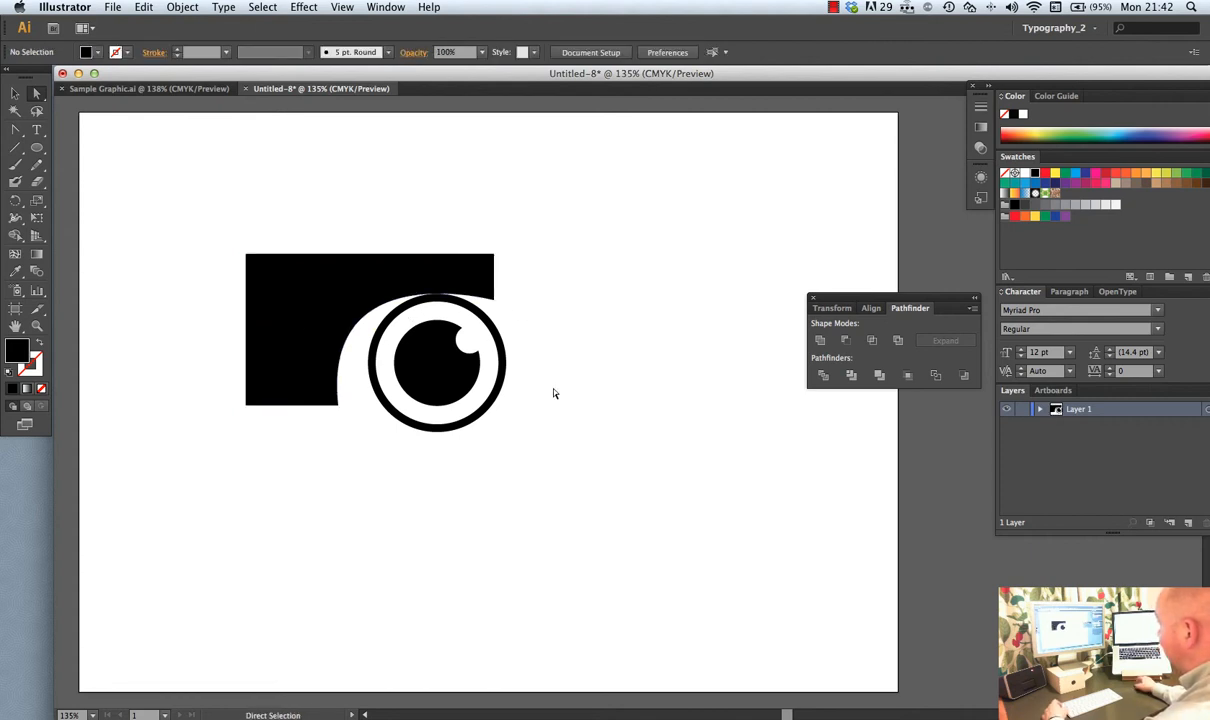
{"action": "key", "text": "v"}
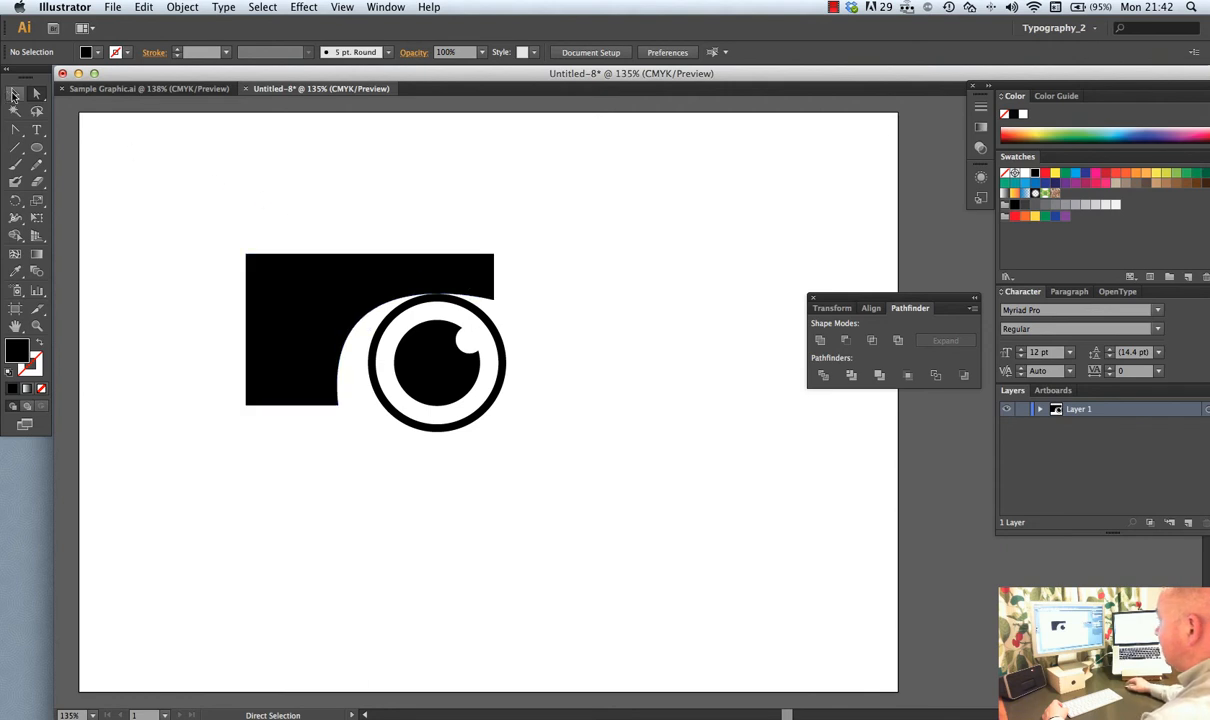
{"action": "left_click_drag", "start_coordinate": [300, 292], "coordinate": [309, 302]}
{"action": "left_click", "coordinate": [565, 342]}
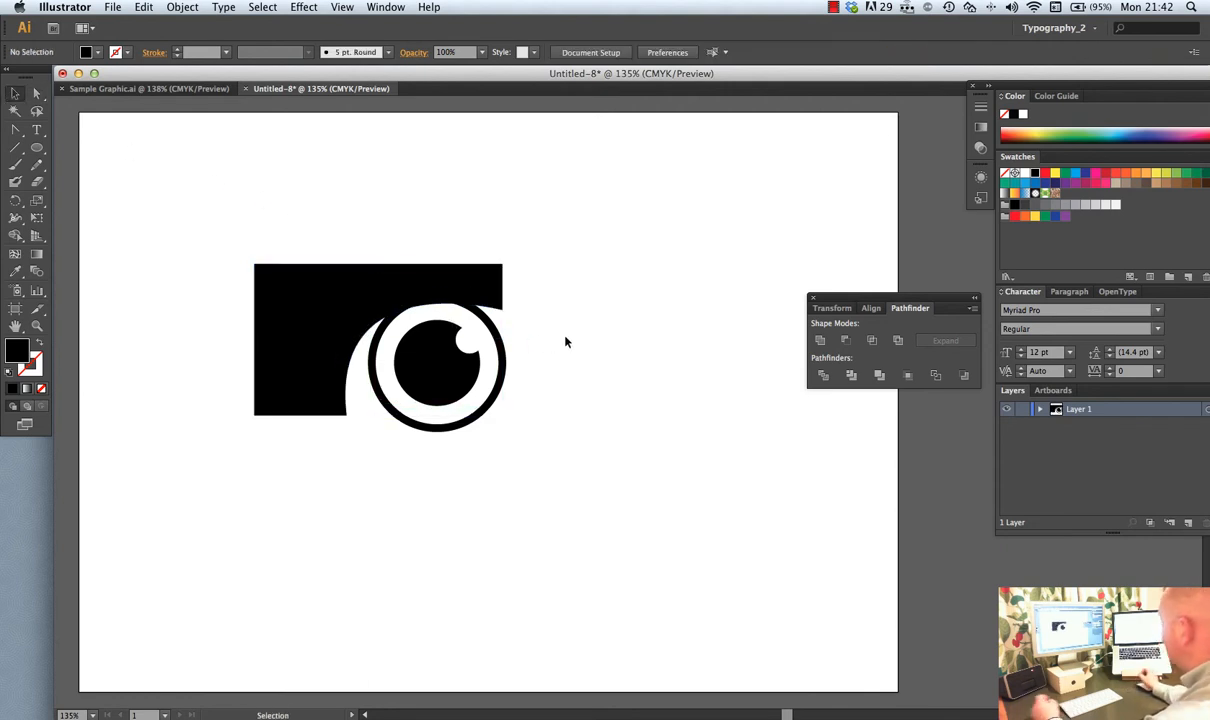